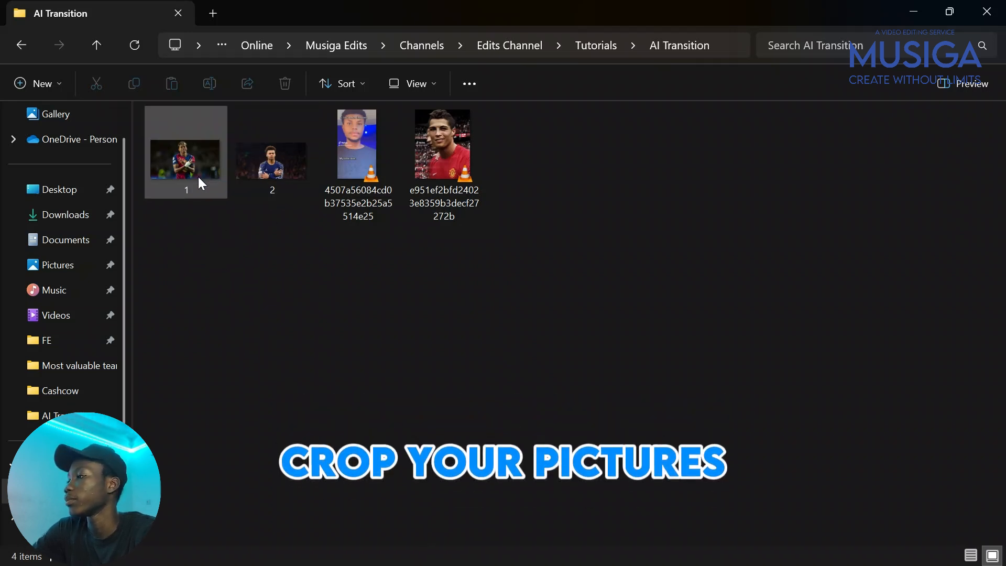
# Open image 1 from the AI Transition folder for editing in Photos, maximize the editor and dismiss the save-a-copy notice.
pyautogui.rightClick(187, 158)
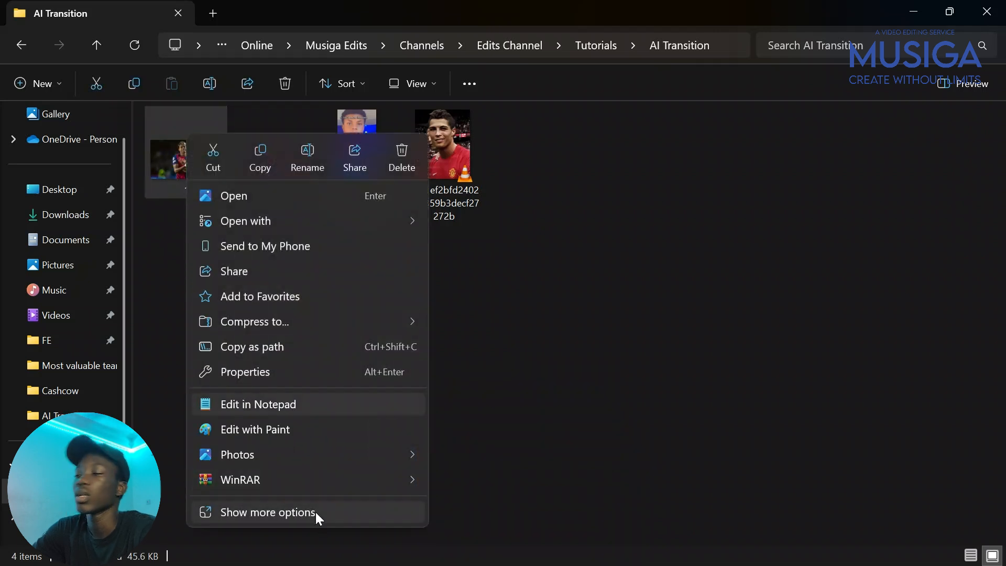
pyautogui.moveTo(322, 456)
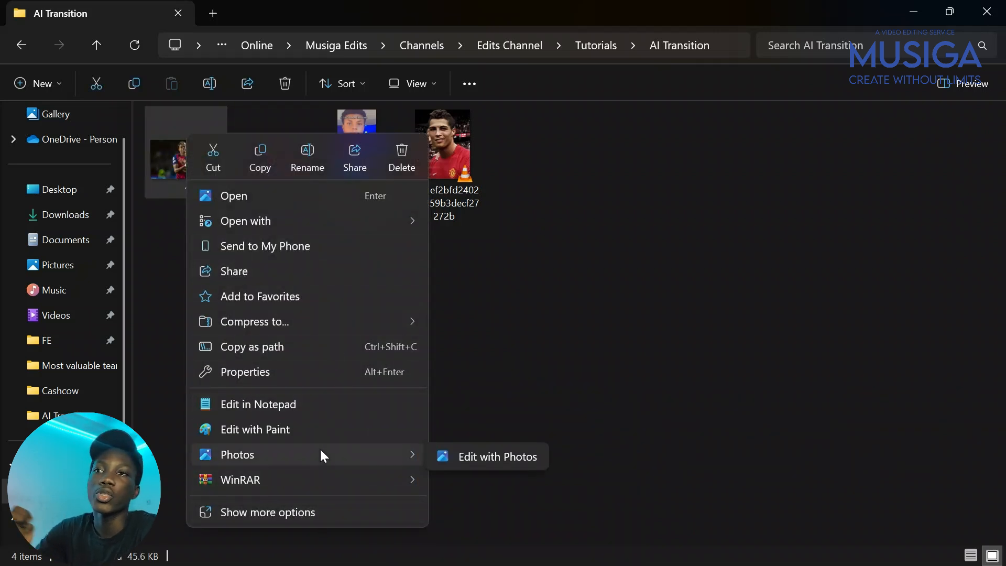
pyautogui.click(433, 456)
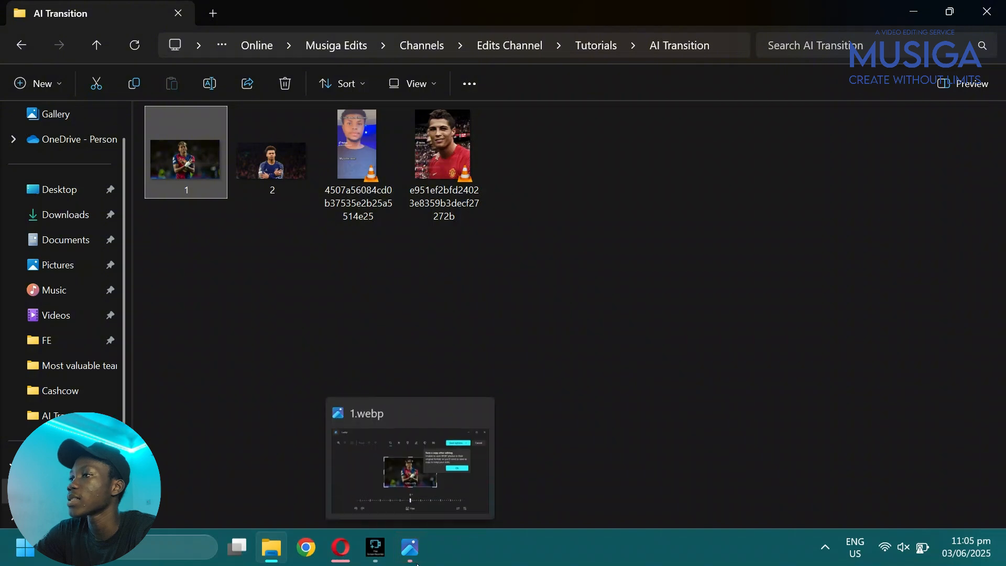
pyautogui.click(412, 551)
pyautogui.click(752, 79)
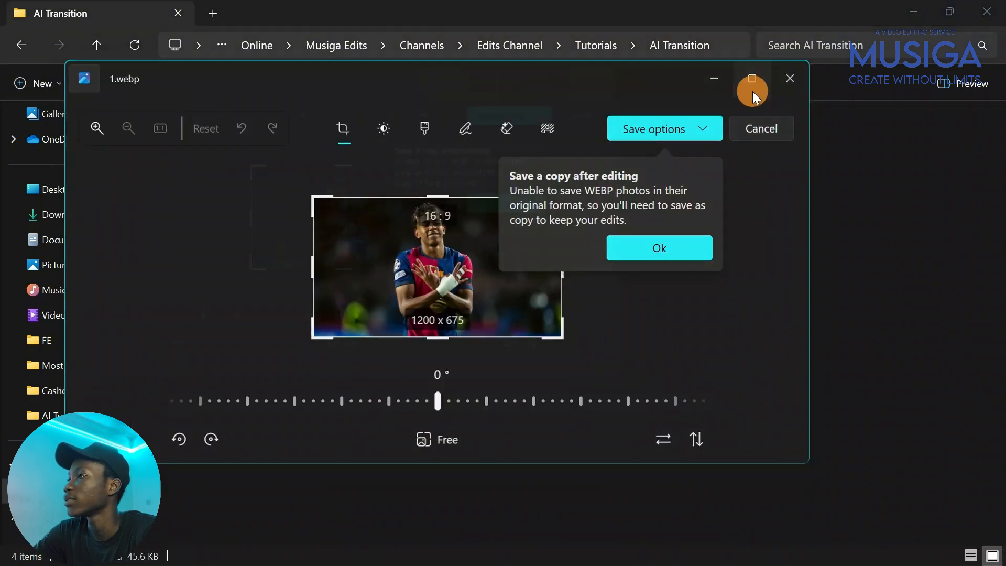
pyautogui.click(845, 196)
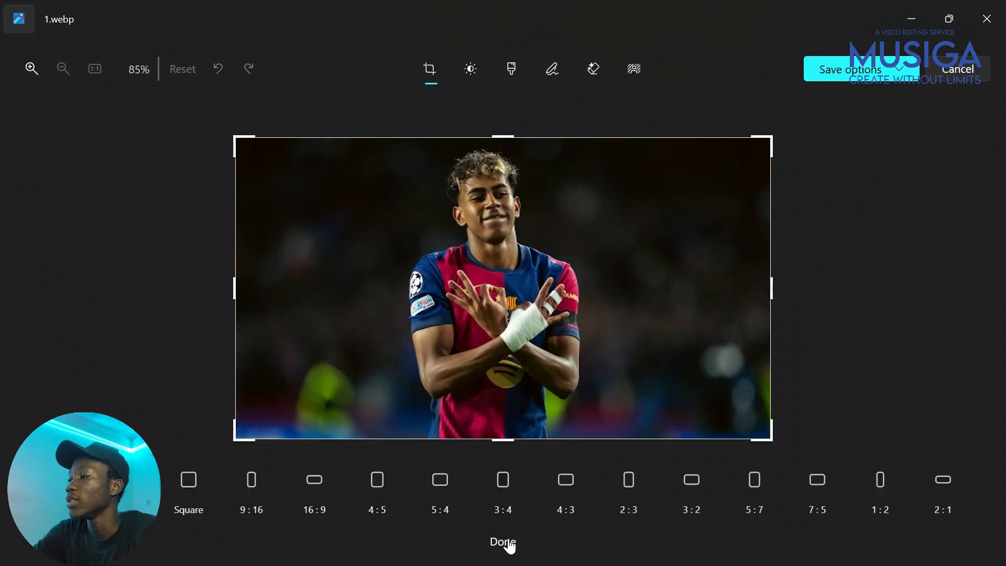
# Crop image 1 to the Square ratio and shift the picture slightly so the player sits centred in the frame.
pyautogui.click(198, 487)
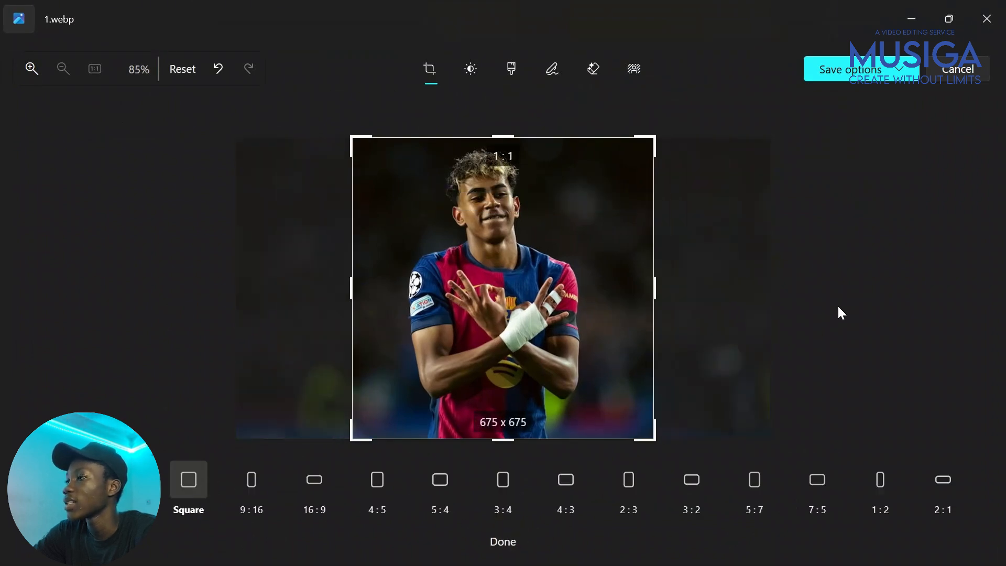
pyautogui.moveTo(529, 294); pyautogui.dragTo(548, 304)
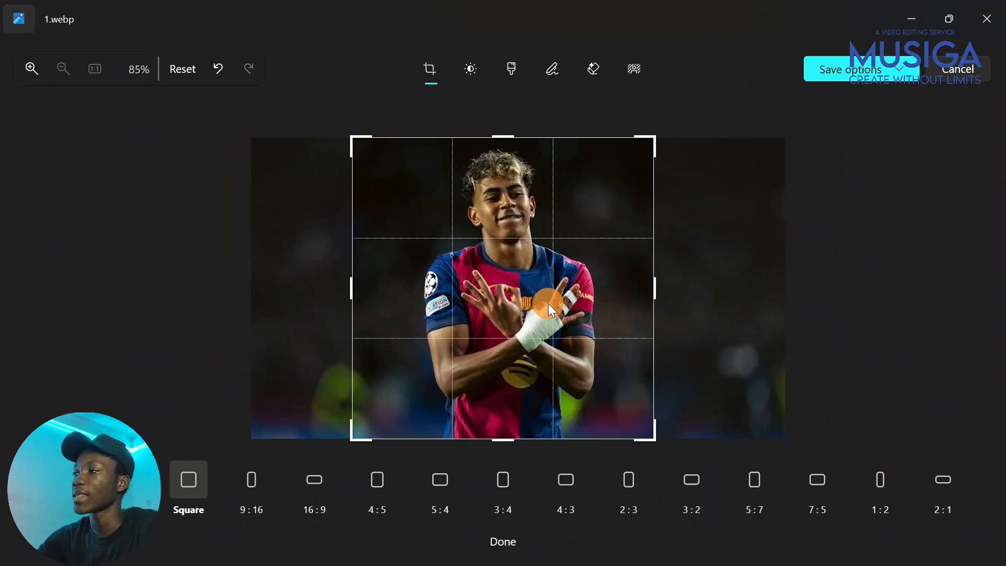
pyautogui.moveTo(549, 304); pyautogui.dragTo(549, 306)
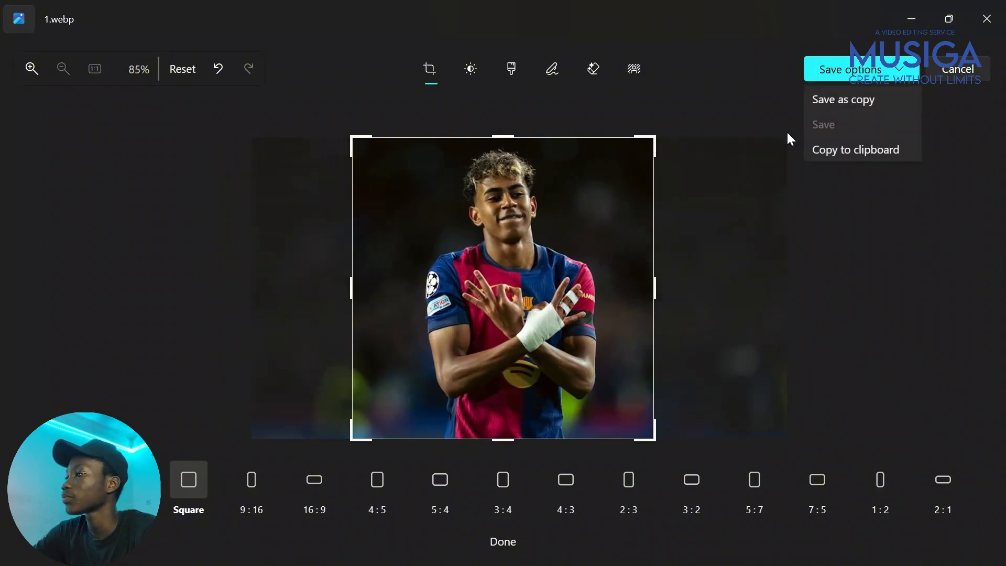
# Save the cropped picture as a copy named 11 in the AI Transition folder and close the editor.
pyautogui.click(844, 106)
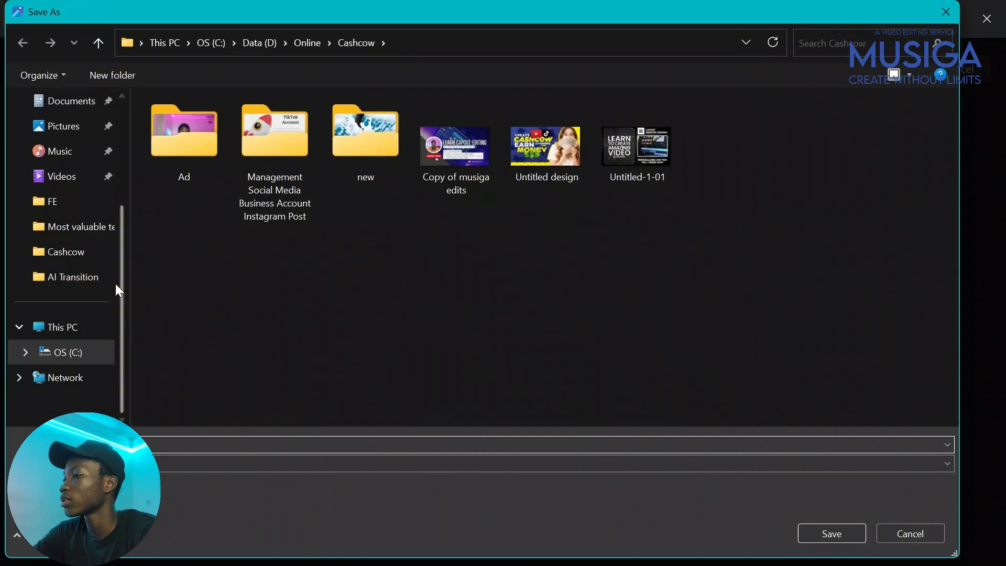
pyautogui.click(83, 280)
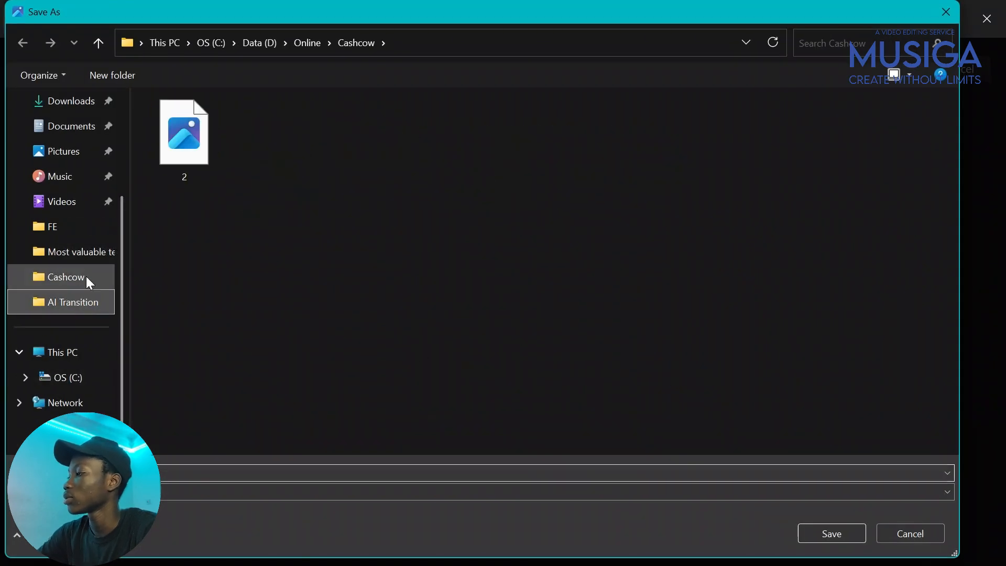
pyautogui.click(731, 476)
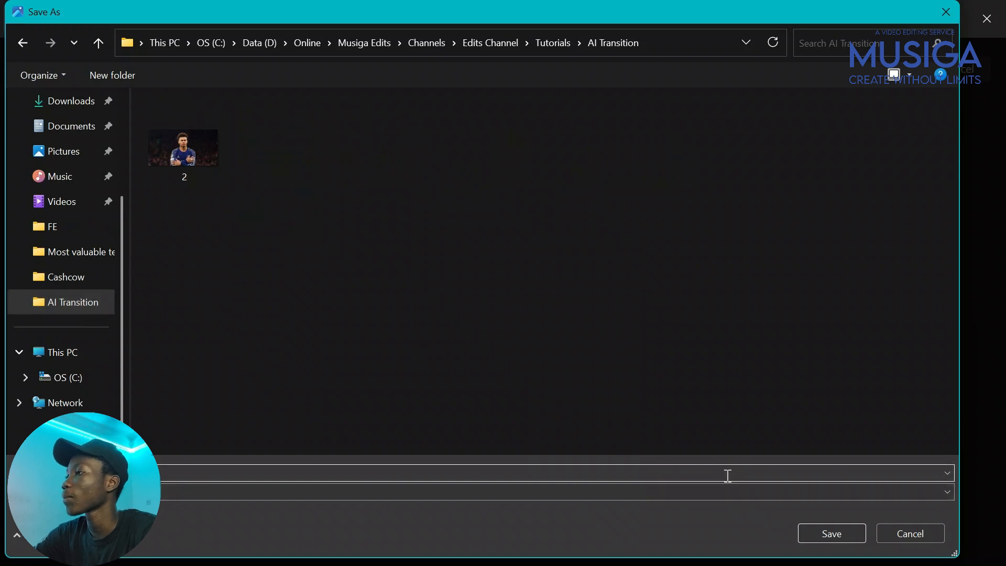
pyautogui.click(831, 534)
pyautogui.click(987, 11)
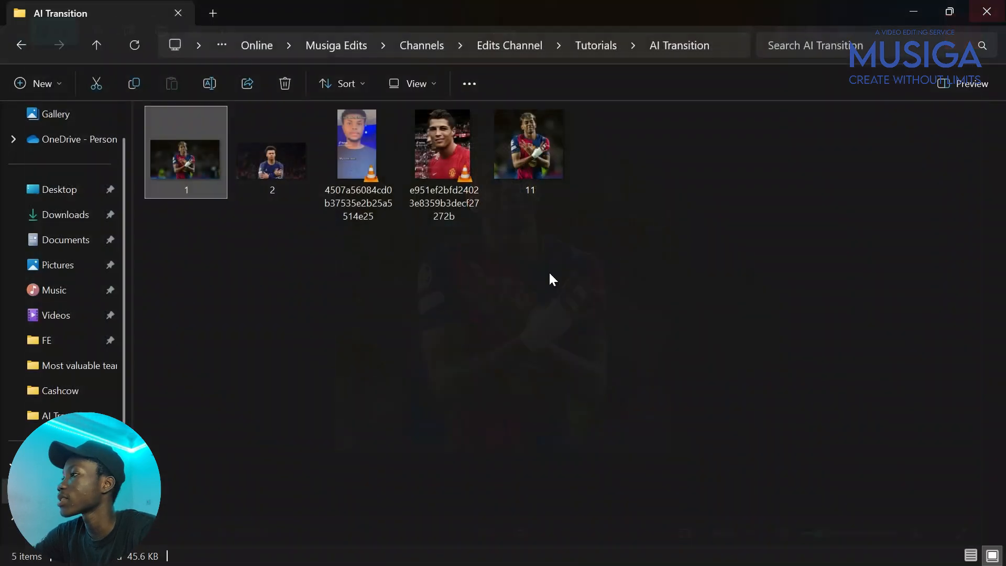
# Open image 2 for editing in Photos and crop it to the Square ratio with the player centred.
pyautogui.click(274, 164)
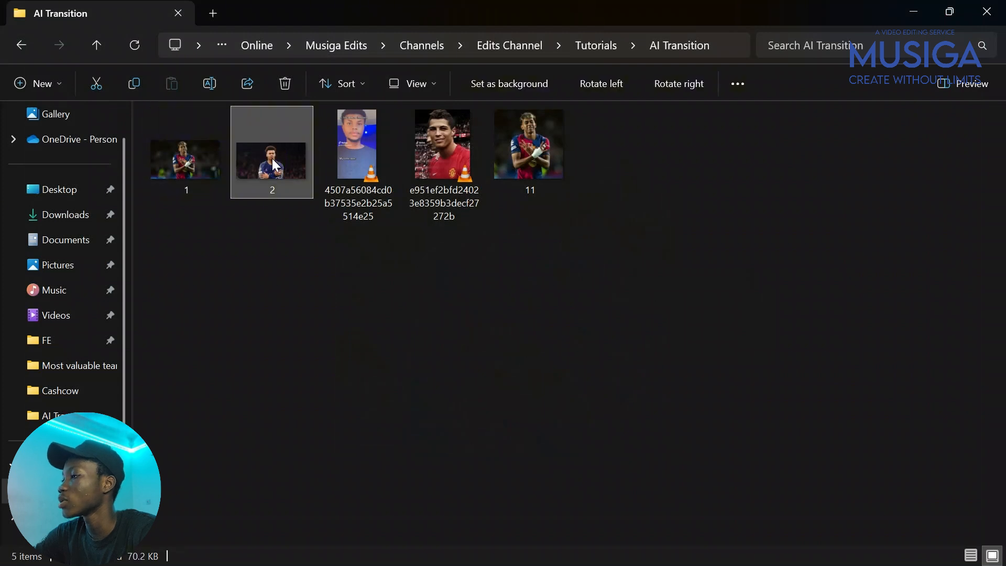
pyautogui.rightClick(301, 150)
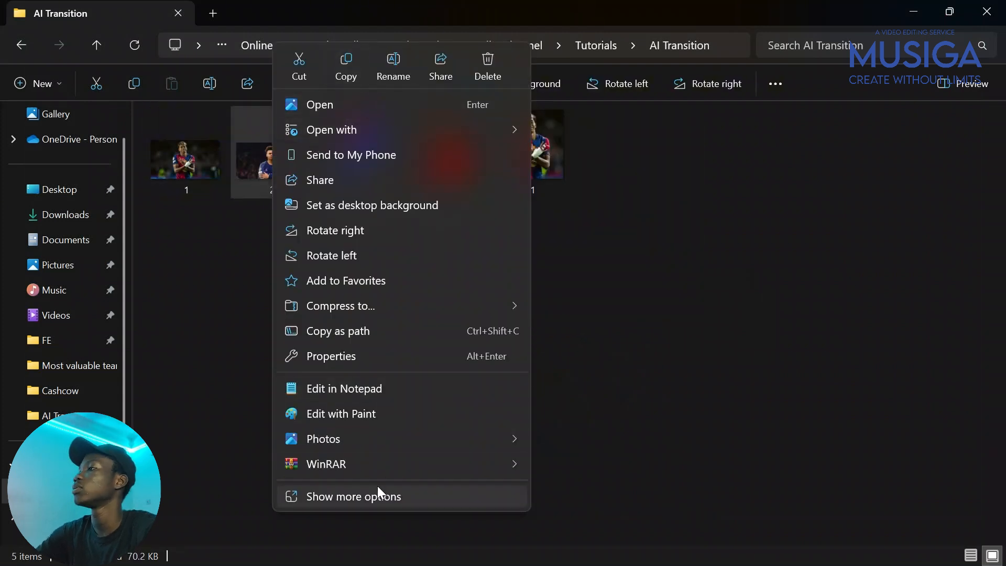
pyautogui.moveTo(472, 431)
pyautogui.click(614, 442)
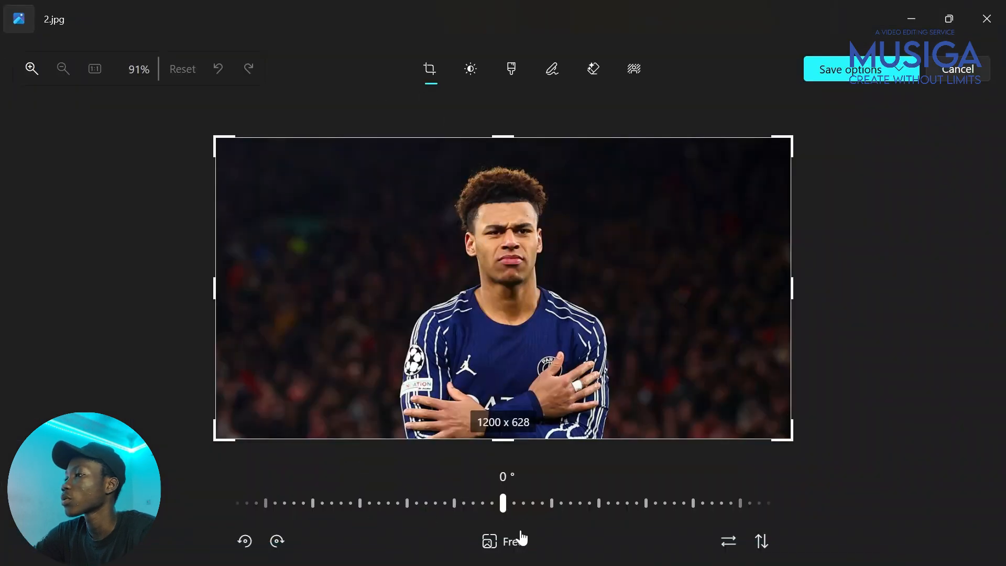
pyautogui.click(513, 539)
pyautogui.click(208, 499)
pyautogui.moveTo(467, 354); pyautogui.dragTo(465, 355)
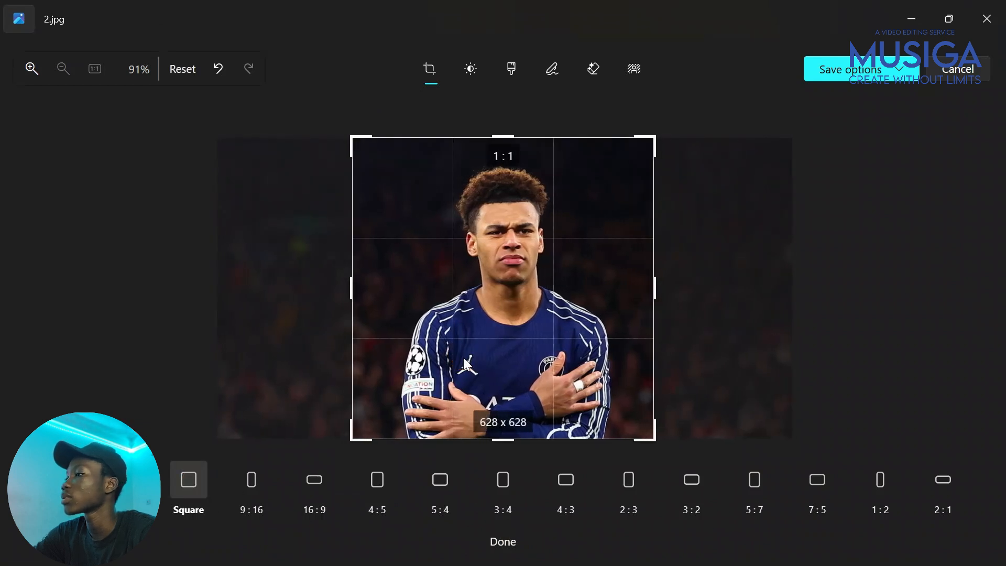
# Save the square crop of image 2 as a copy named 22 in the AI Transition folder and close the editor.
pyautogui.click(871, 74)
pyautogui.click(850, 107)
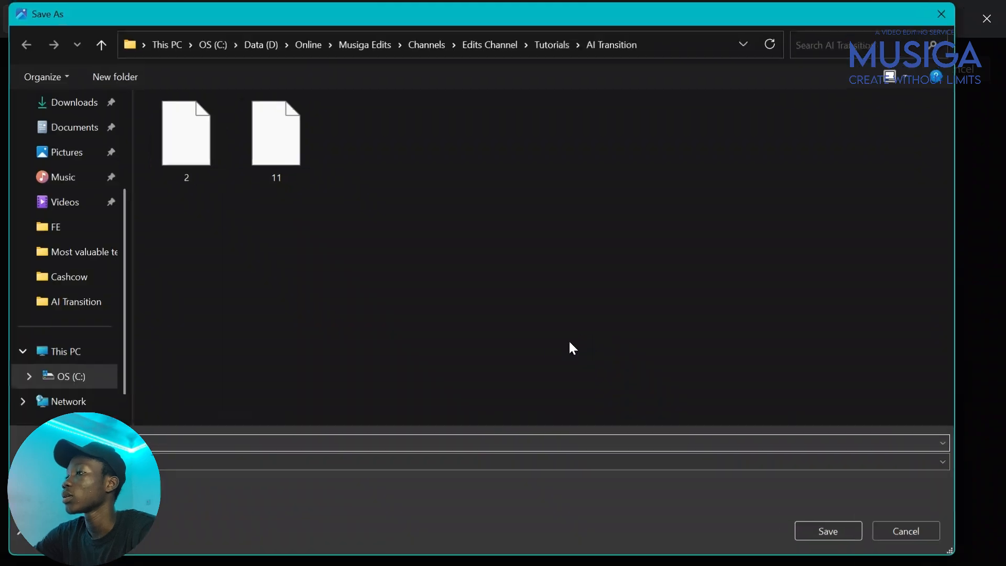
pyautogui.click(807, 532)
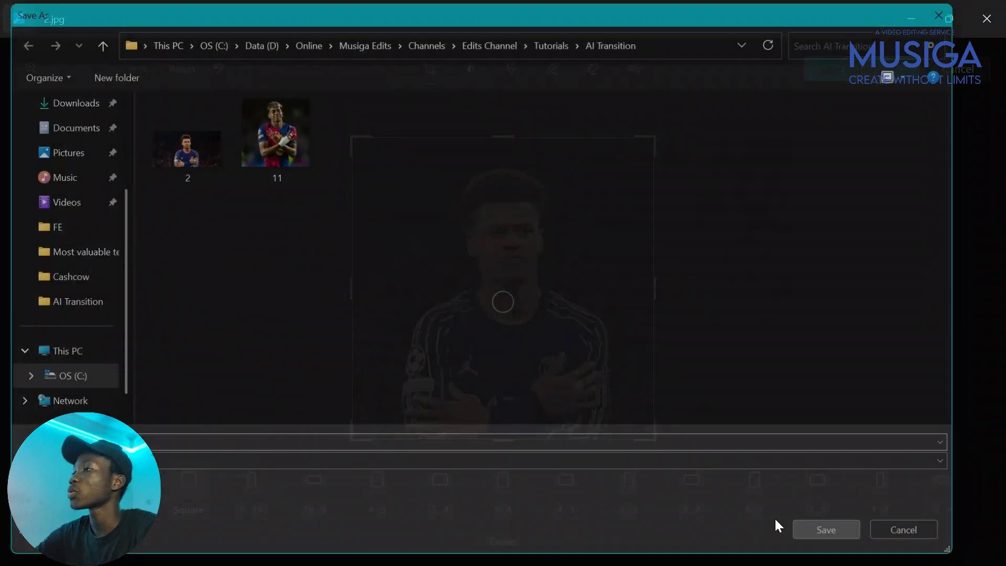
pyautogui.click(986, 19)
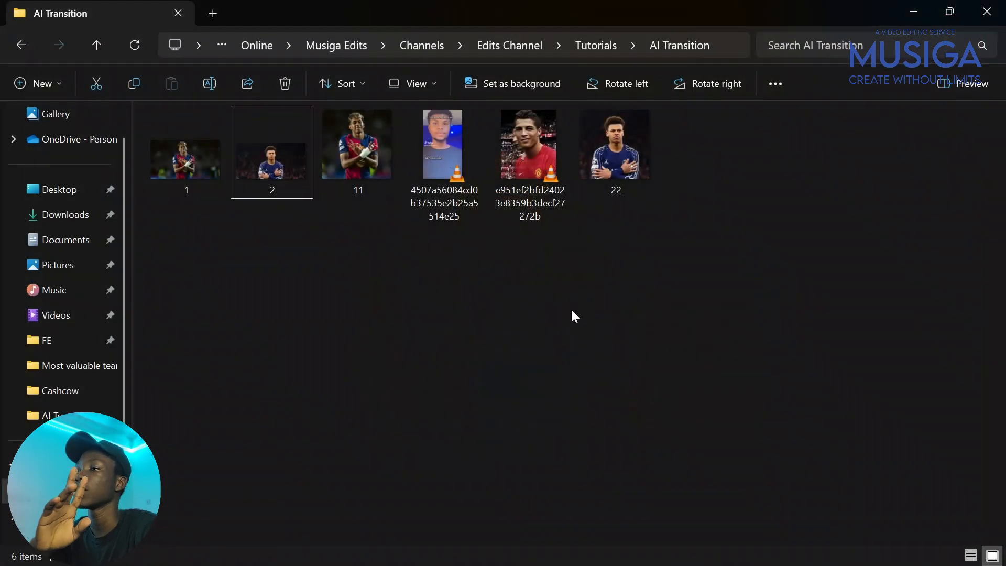
# View the two cropped pictures, 11 and 22, to compare their framing, and close the viewer.
pyautogui.doubleClick(359, 145)
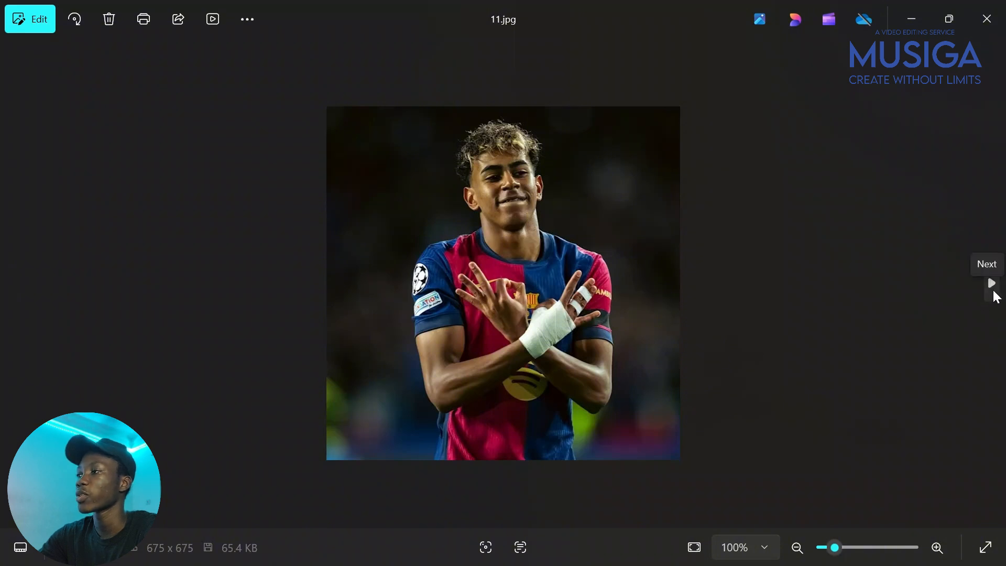
pyautogui.click(995, 294)
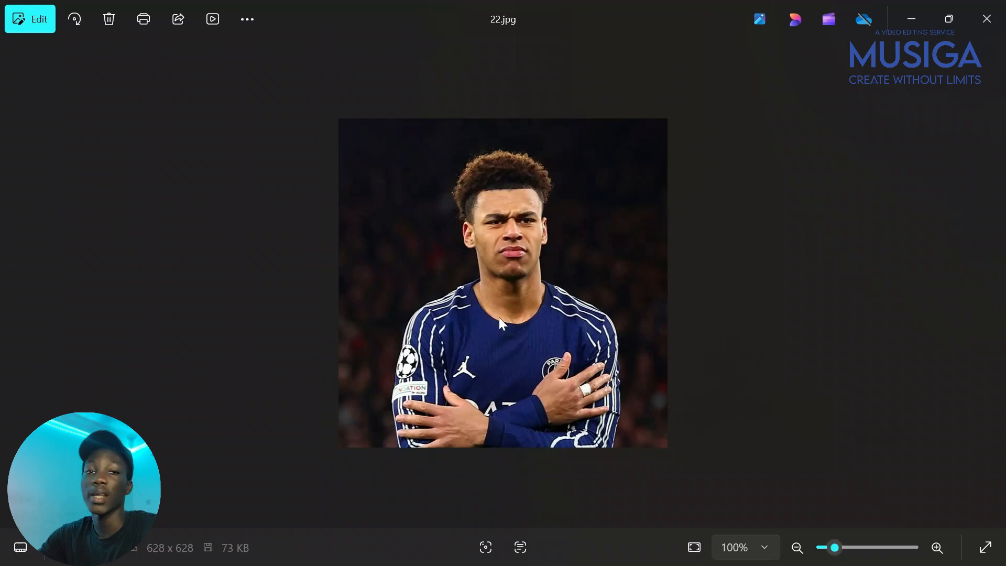
pyautogui.click(10, 284)
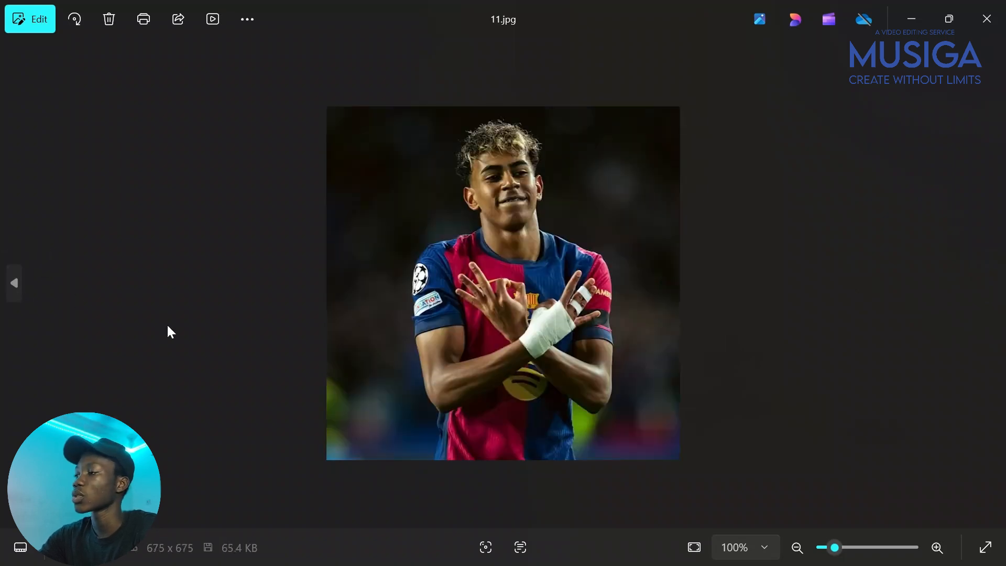
pyautogui.click(987, 19)
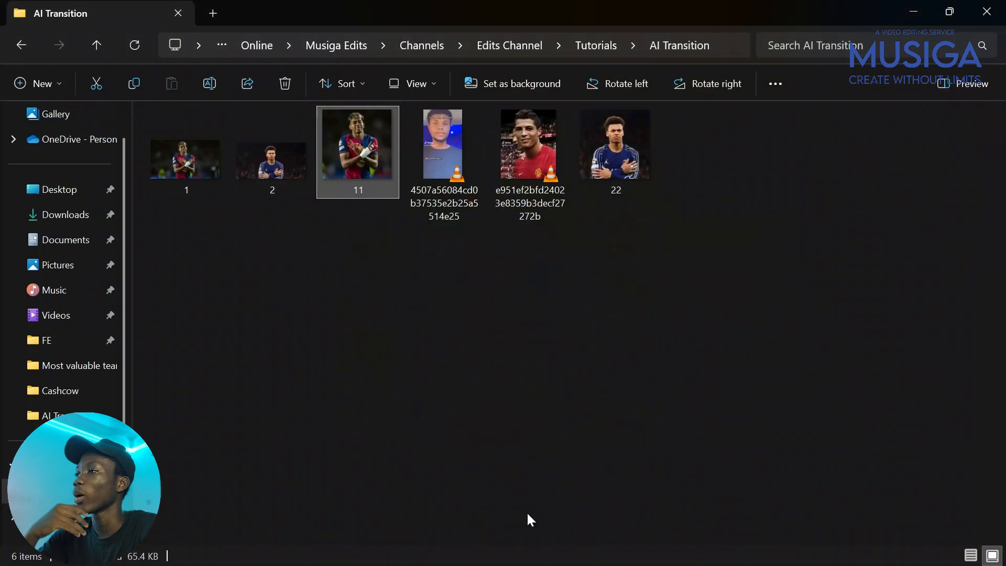
# Switch to the PixVerse page in the Opera browser and choose the Transition creation mode.
pyautogui.click(340, 548)
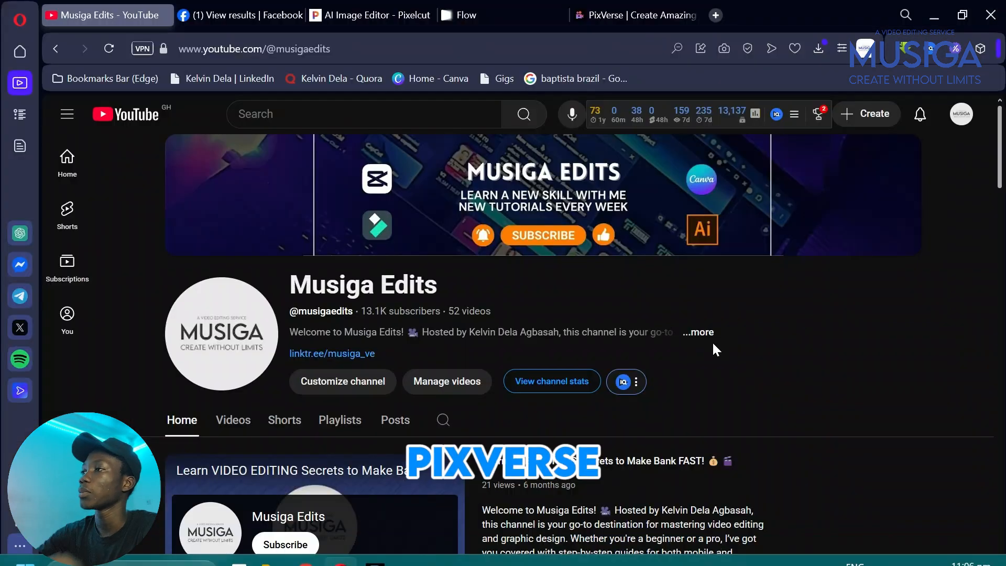
pyautogui.click(635, 15)
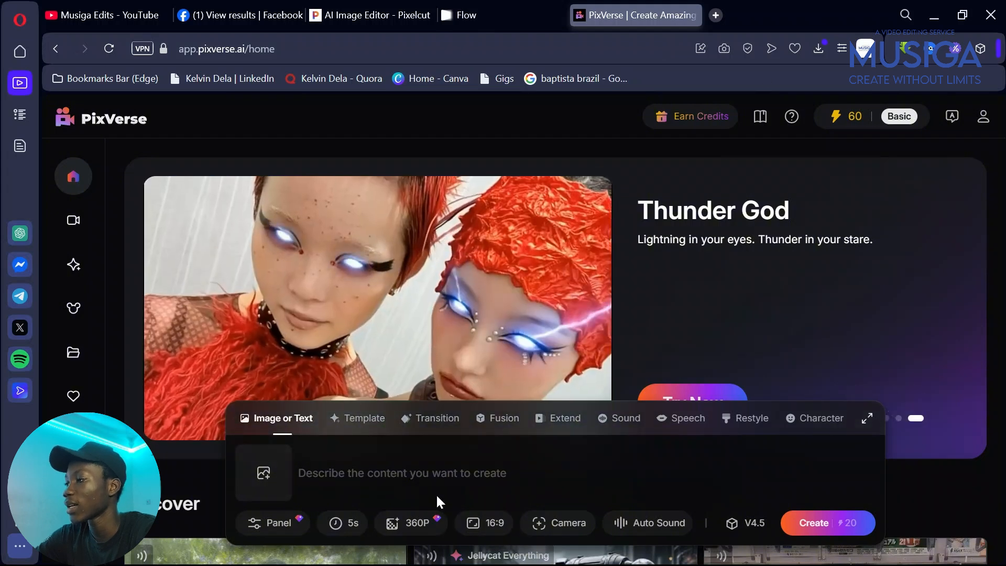
pyautogui.click(435, 423)
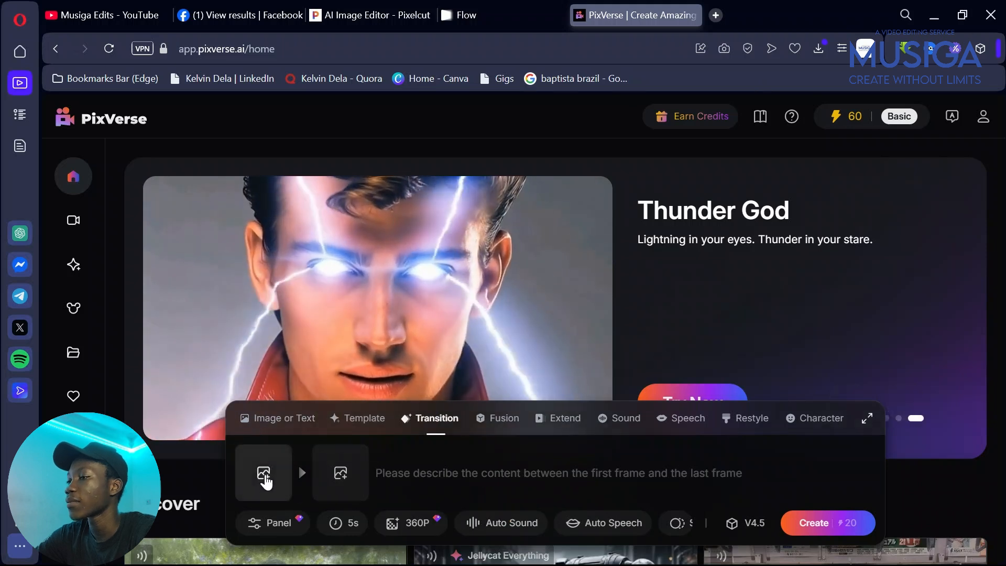
# Upload image 11 from the AI Transition folder as the first frame of the transition.
pyautogui.click(265, 478)
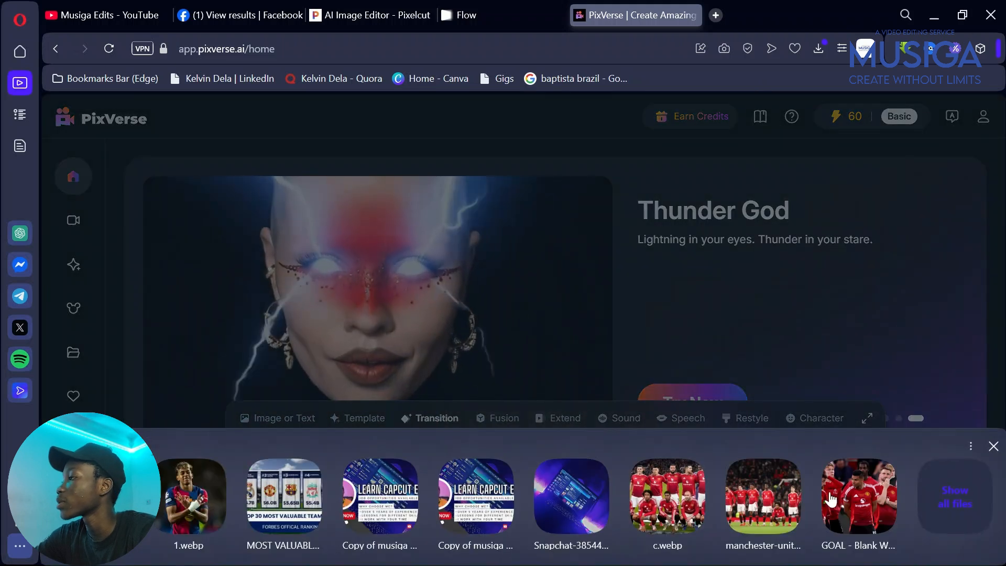
pyautogui.click(939, 492)
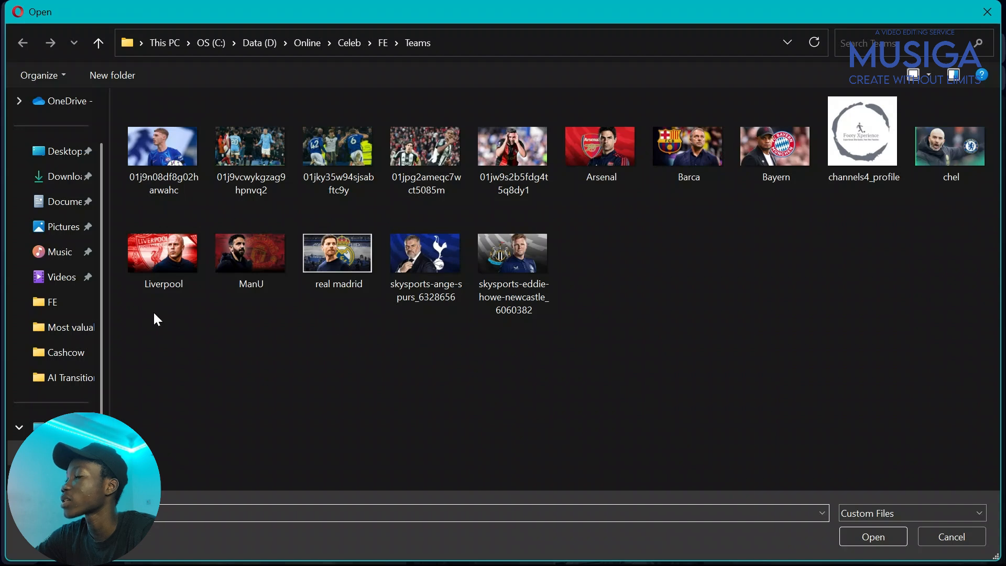
pyautogui.click(62, 379)
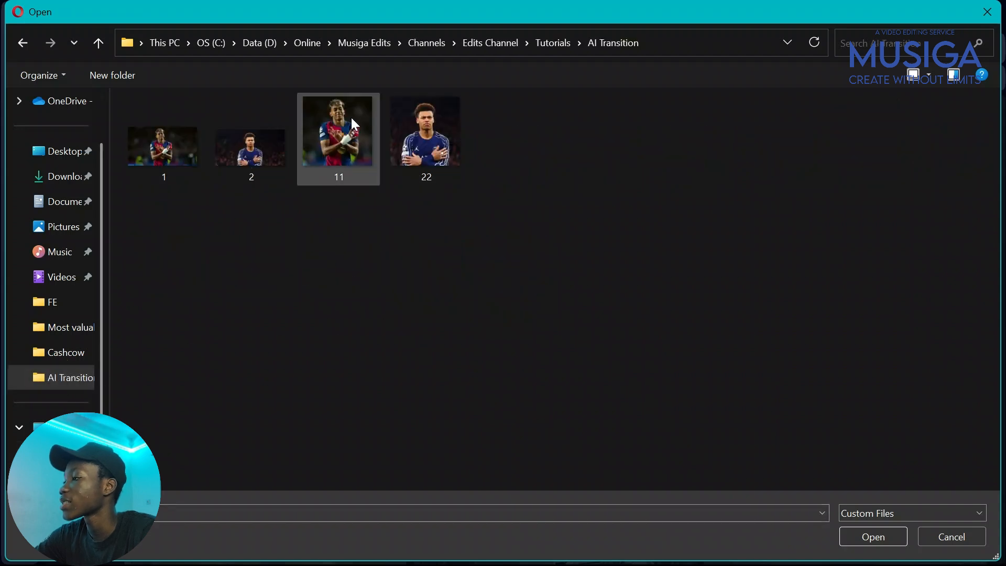
pyautogui.doubleClick(350, 138)
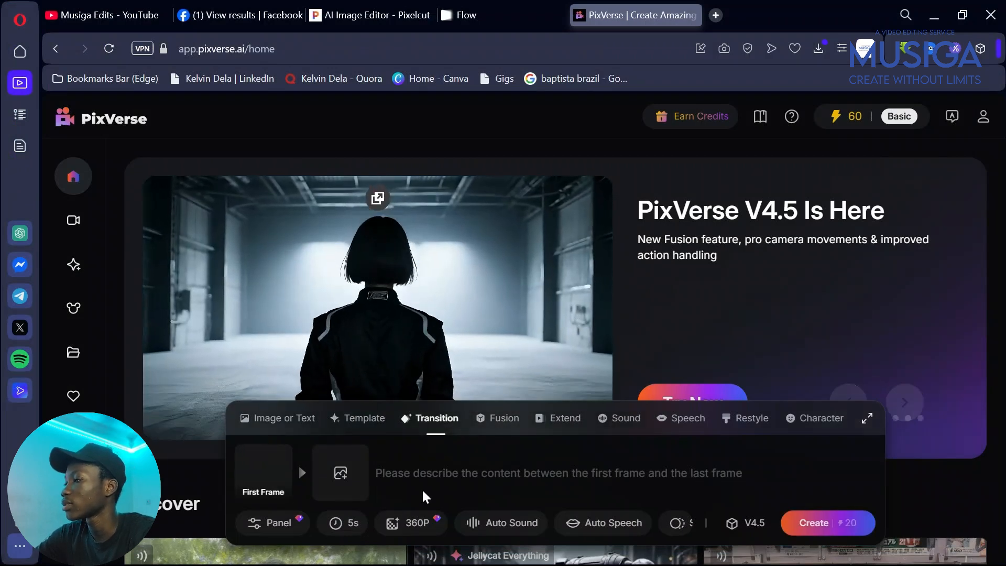
pyautogui.click(291, 523)
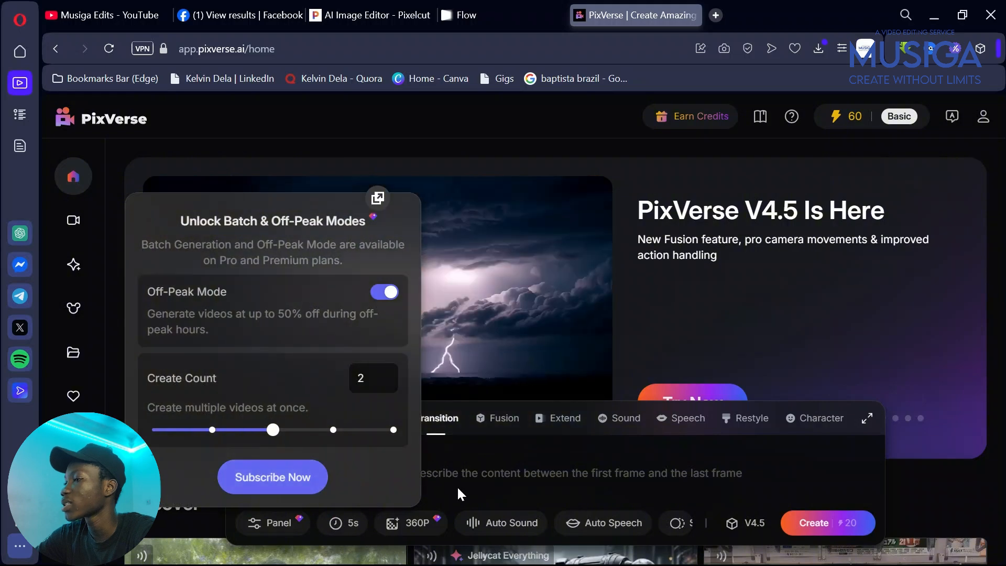
pyautogui.click(476, 474)
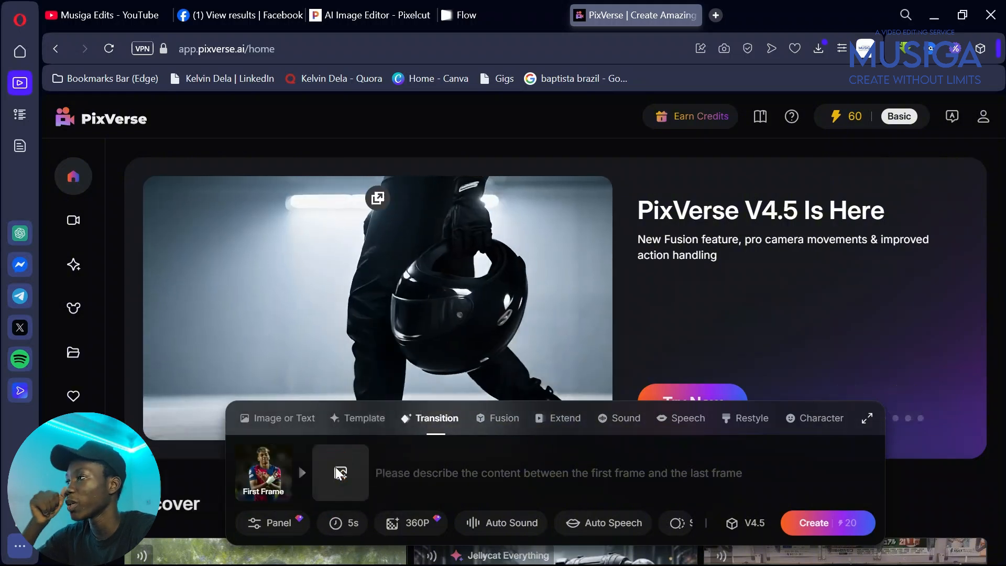
# Upload image 22 from the AI Transition folder as the last frame of the transition.
pyautogui.click(338, 472)
pyautogui.click(954, 501)
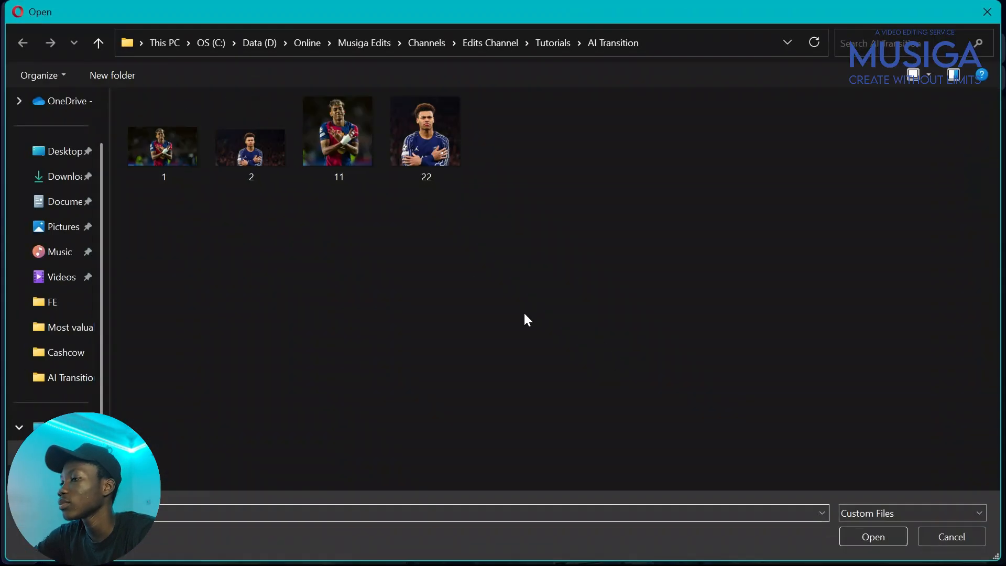
pyautogui.doubleClick(424, 147)
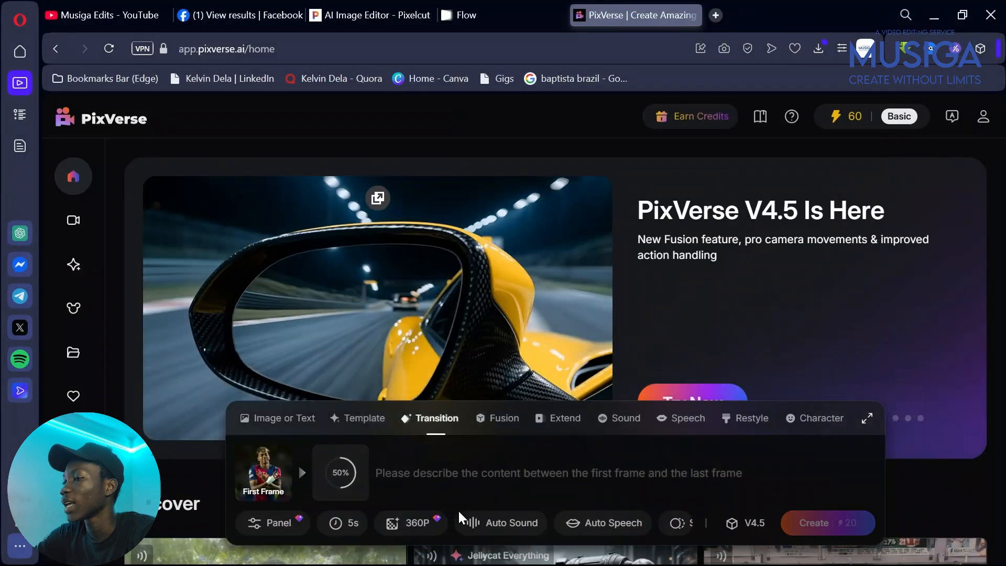
pyautogui.click(419, 522)
pyautogui.click(782, 472)
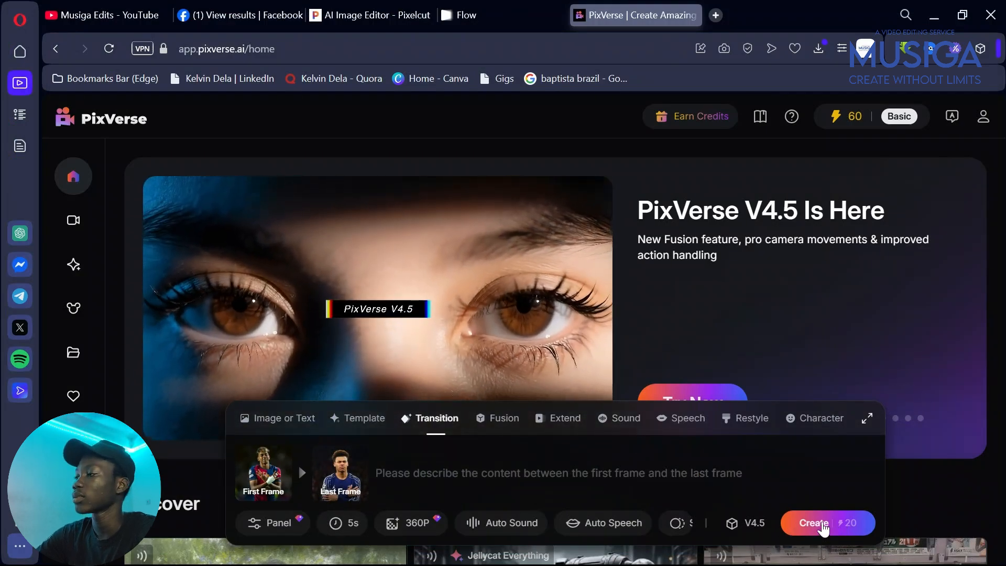
# Generate the transition video from the two frames and download the result into the AI Transition folder.
pyautogui.click(824, 527)
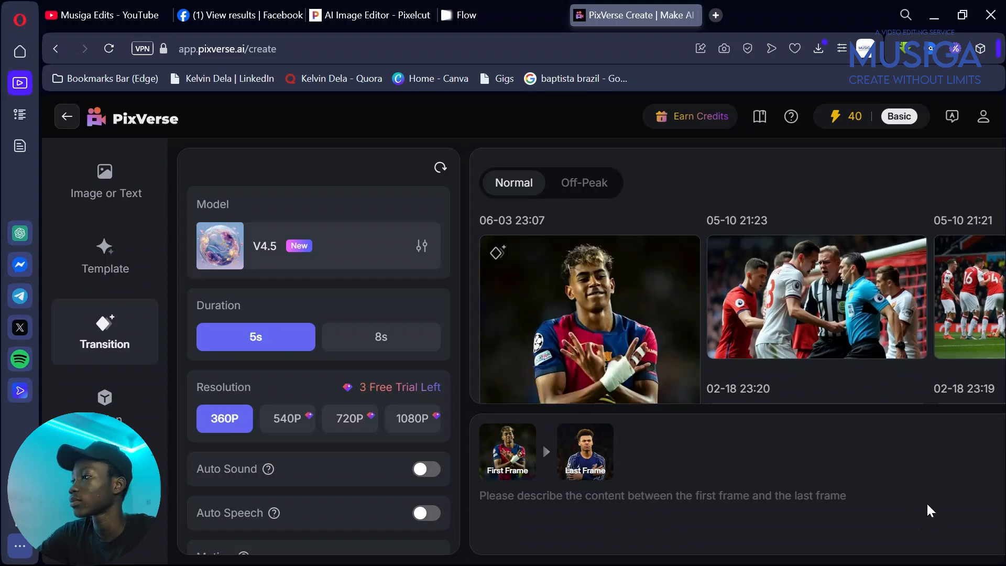
pyautogui.click(619, 310)
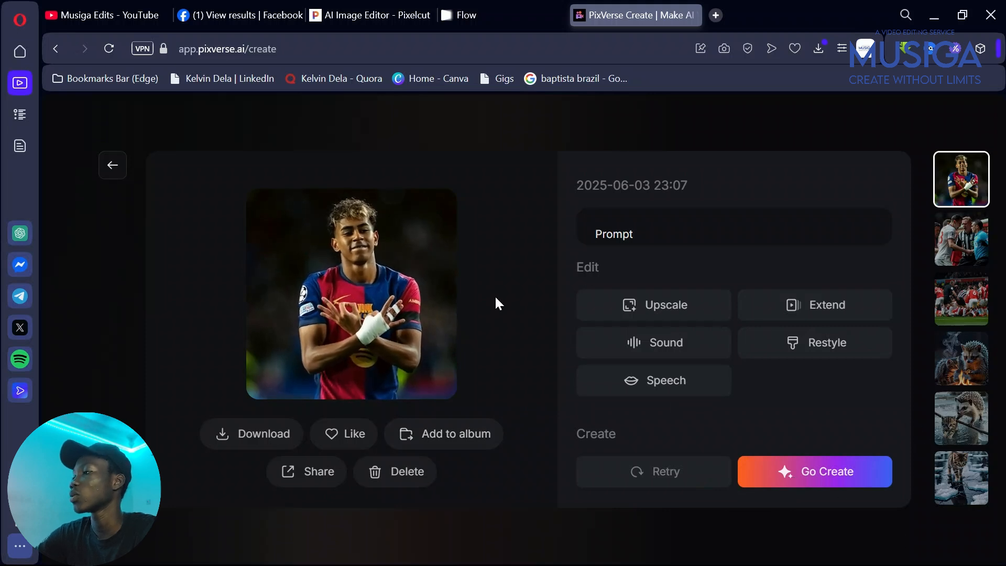
pyautogui.click(239, 434)
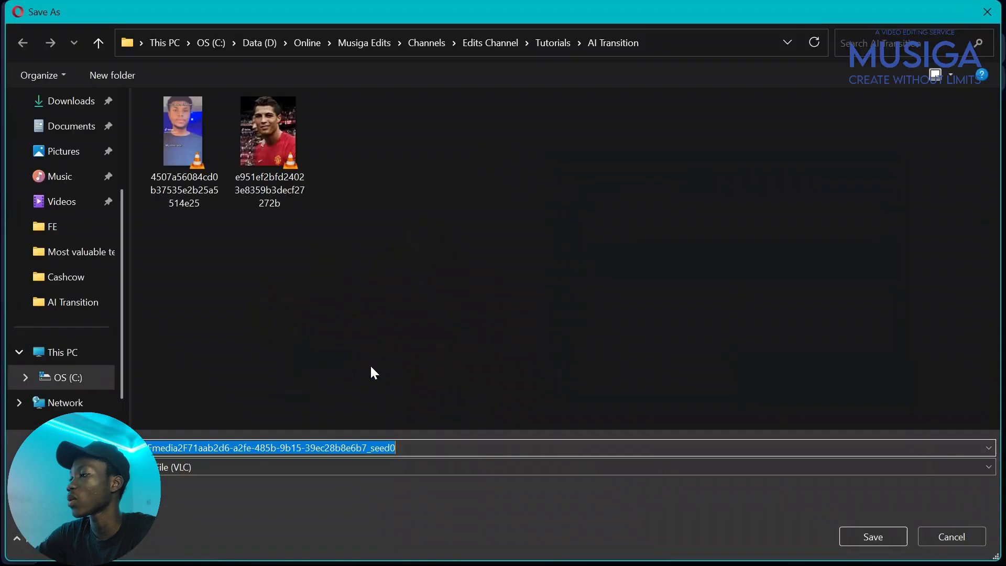
pyautogui.click(967, 535)
pyautogui.click(263, 433)
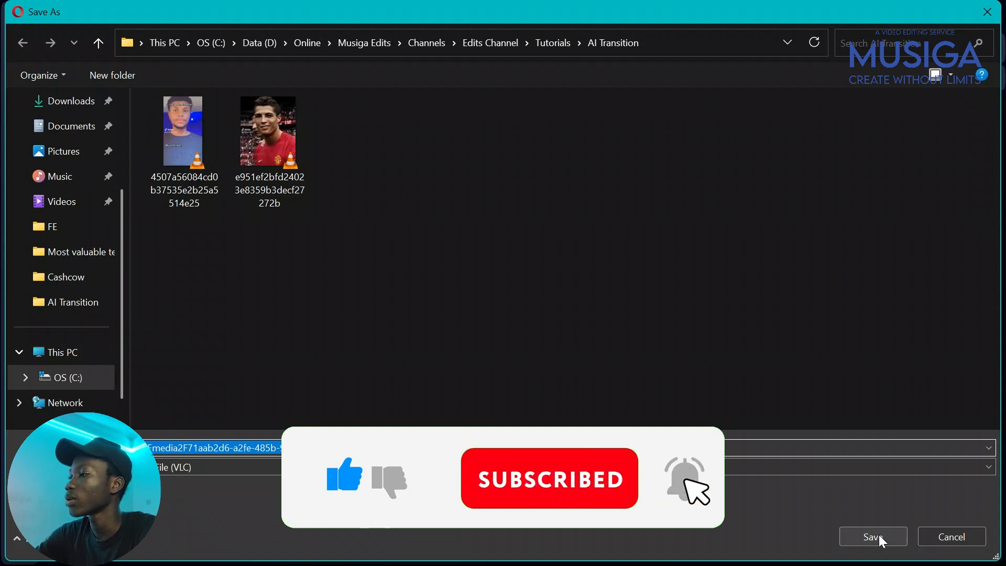
pyautogui.click(879, 535)
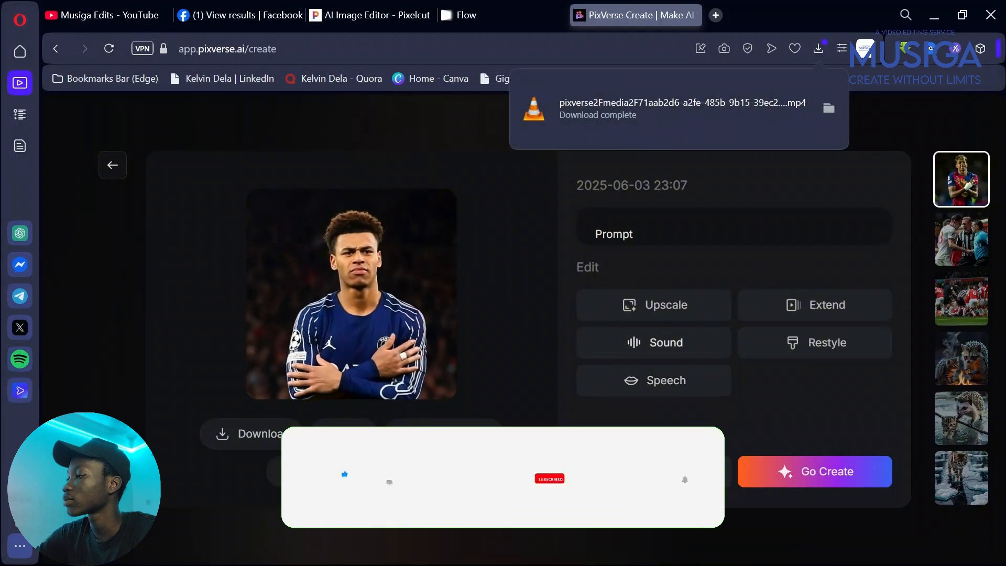
# Switch to the AI Transition folder in File Explorer, play the downloaded PixVerse video in VLC and close the player.
pyautogui.moveTo(386, 352)
pyautogui.click(265, 384)
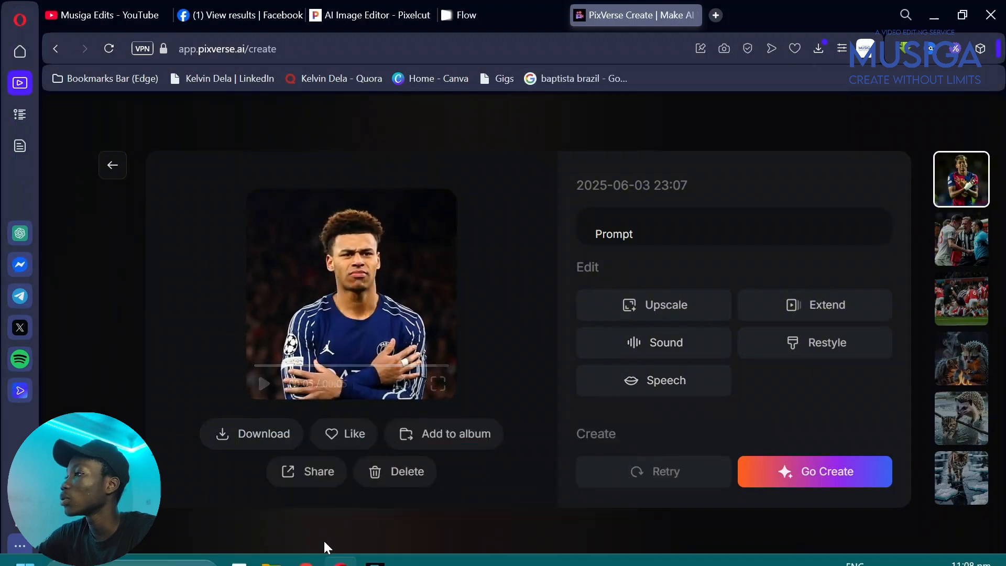
pyautogui.click(283, 550)
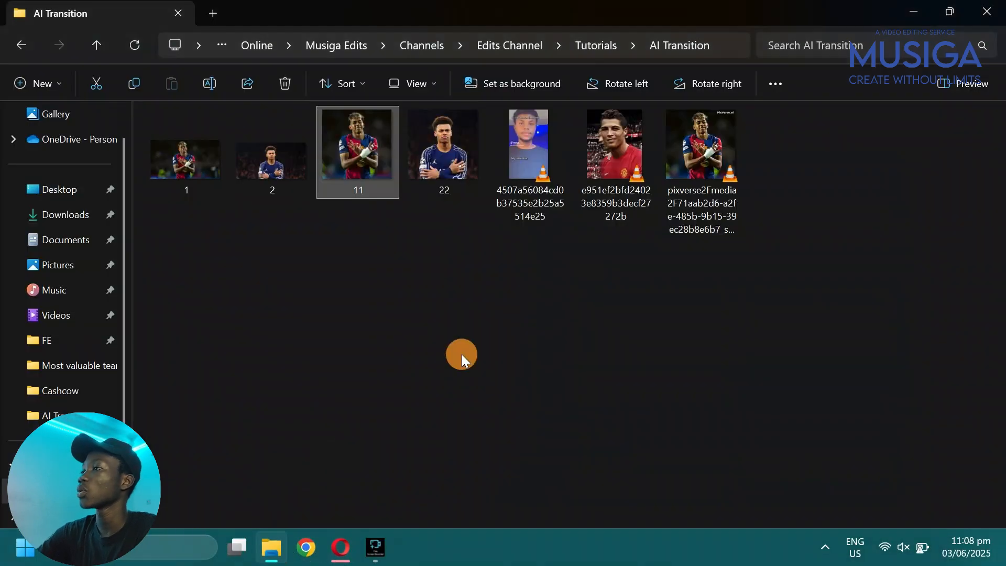
pyautogui.rightClick(475, 357)
pyautogui.click(709, 166)
pyautogui.doubleClick(709, 165)
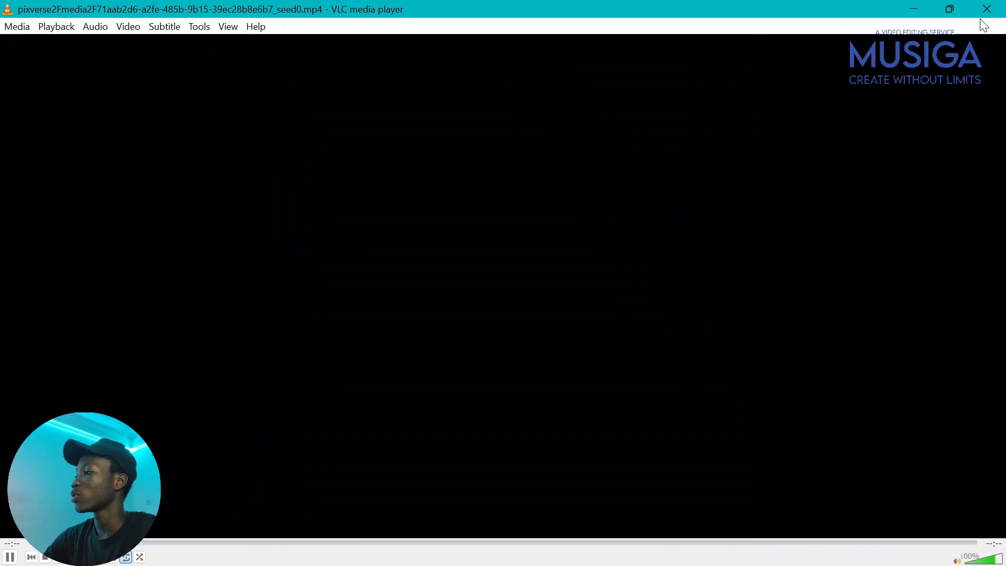
pyautogui.click(985, 10)
# Launch CapCut and create a new video project with a 1:1 aspect ratio.
pyautogui.click(172, 547)
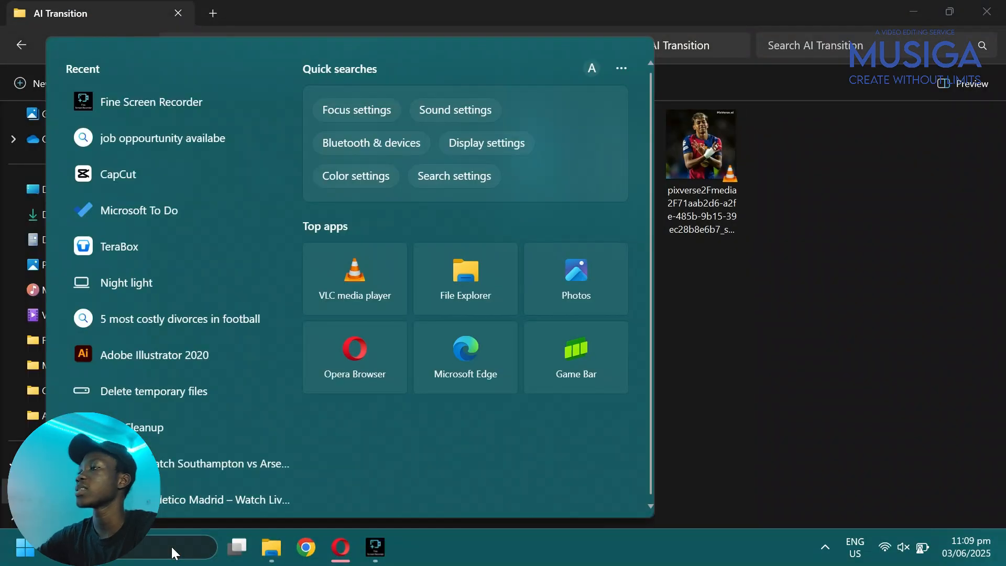
pyautogui.write('ca')
pyautogui.click(417, 268)
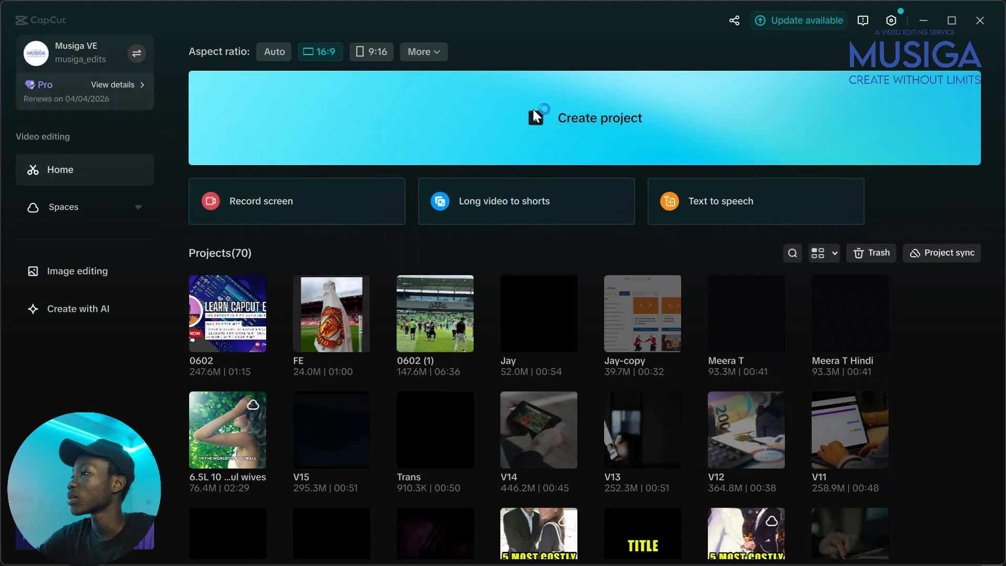
pyautogui.click(436, 51)
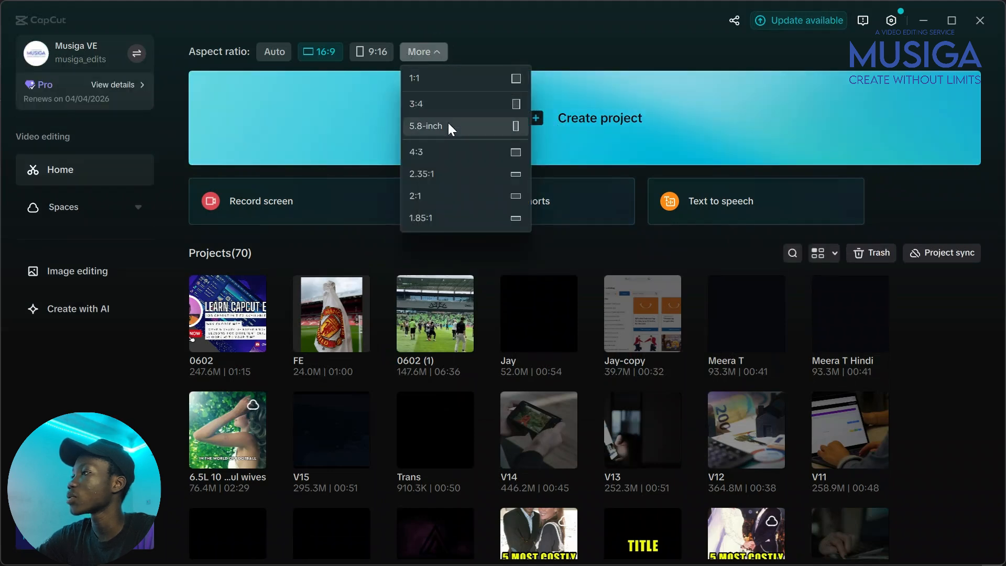
pyautogui.click(453, 82)
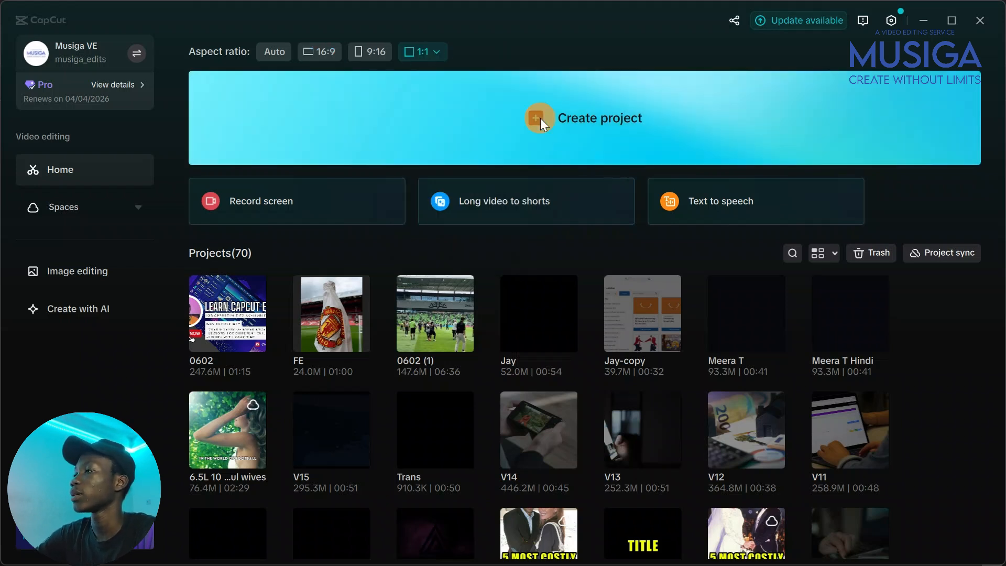
pyautogui.click(539, 118)
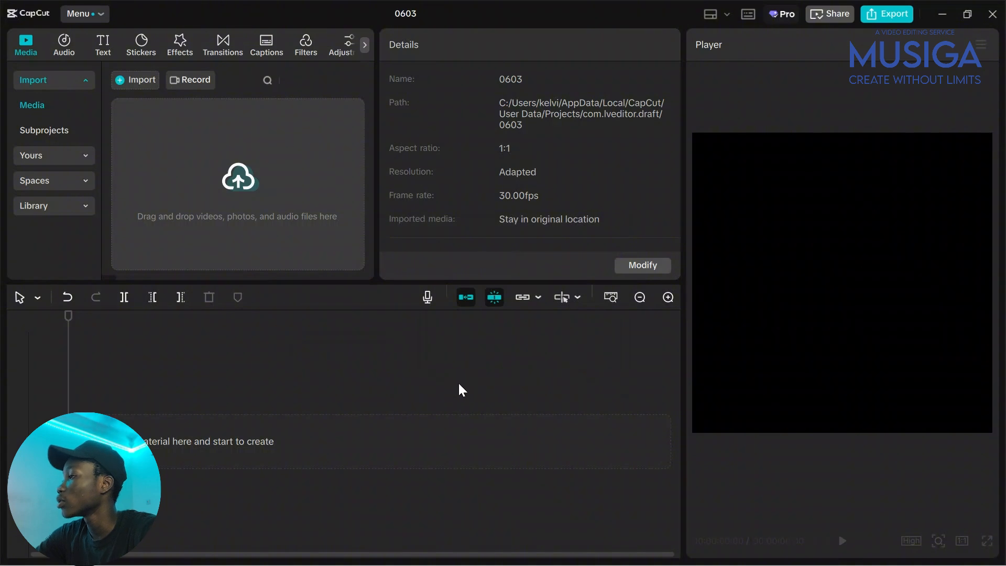
# Import the downloaded PixVerse video from the AI Transition folder and place it at the start of the timeline.
pyautogui.click(197, 160)
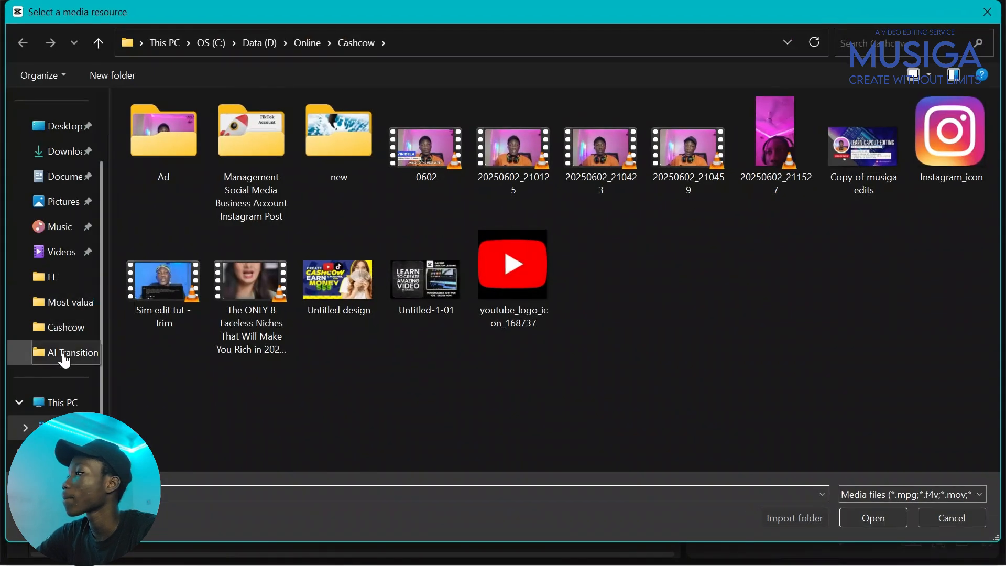
pyautogui.click(63, 359)
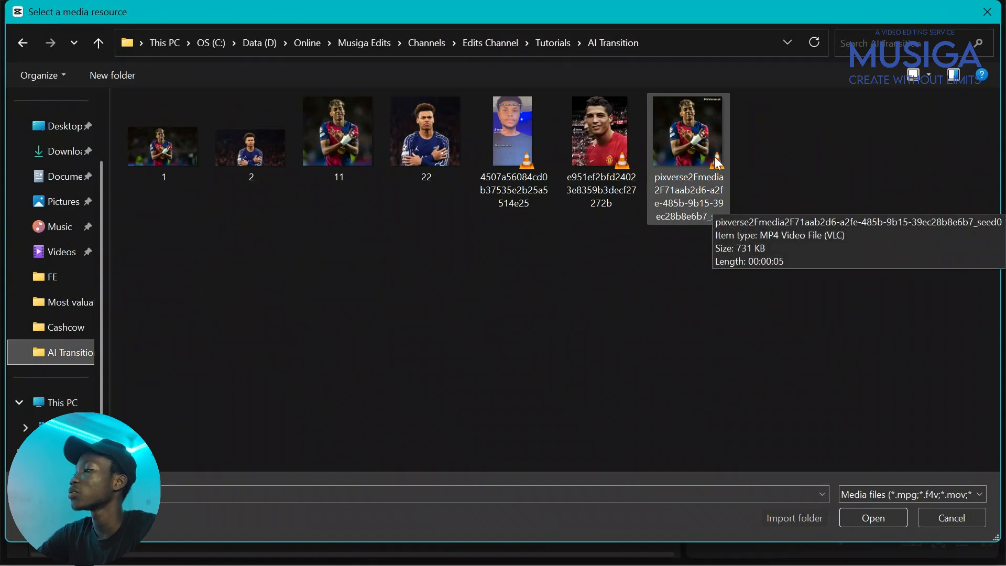
pyautogui.click(699, 127)
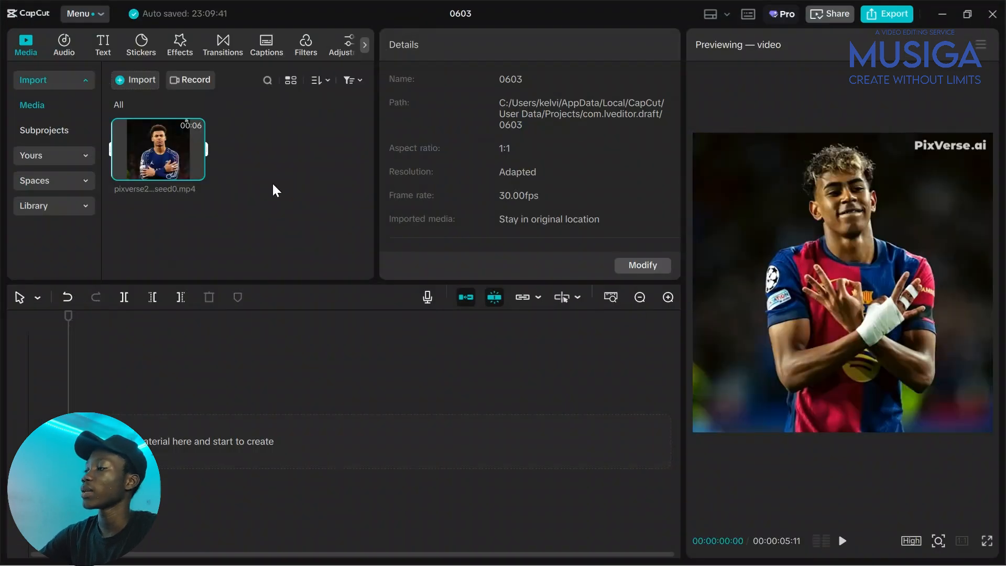
pyautogui.moveTo(158, 149); pyautogui.dragTo(244, 431)
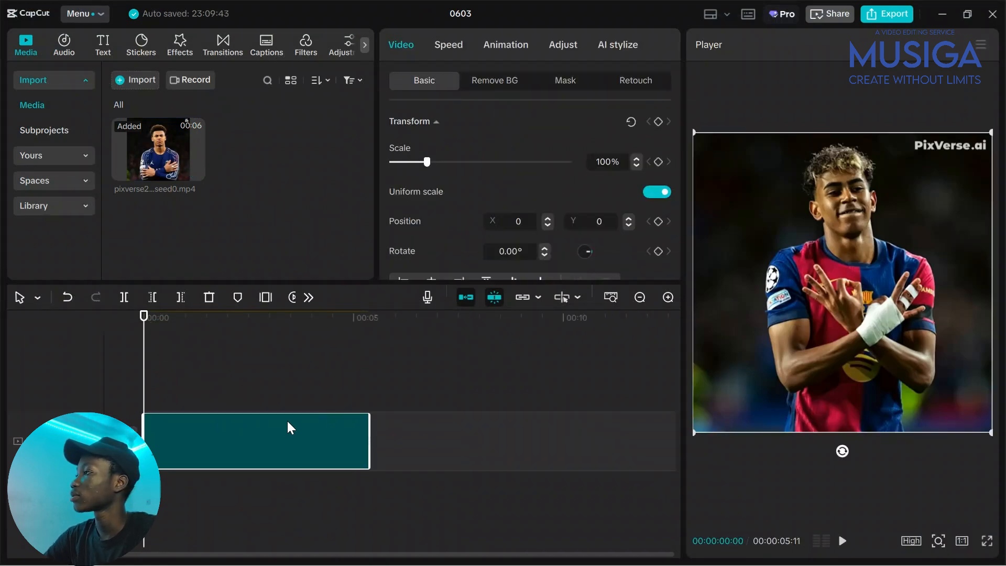
pyautogui.click(232, 370)
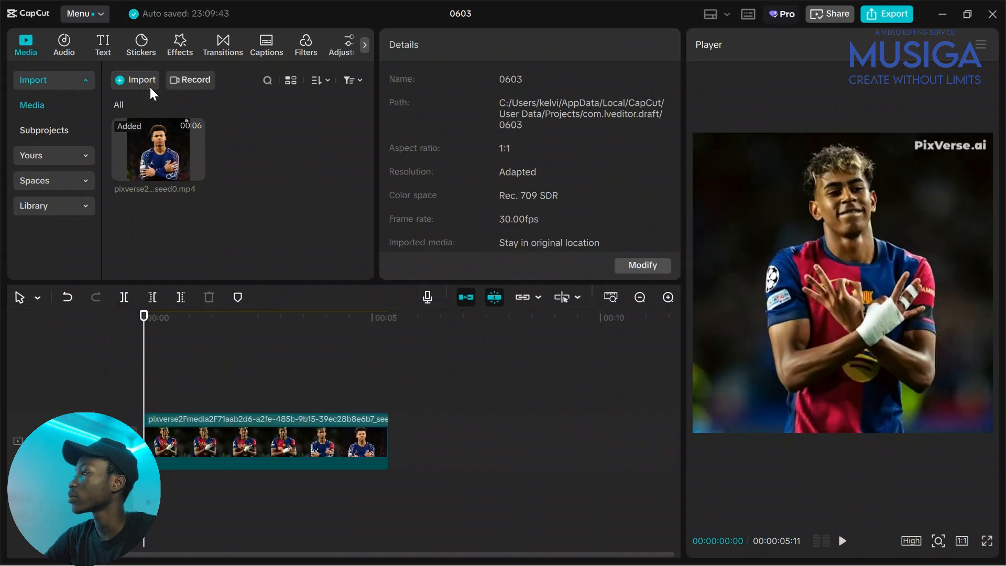
# Extract the audio from the video 4507a56084cd0b37535e2b25a5514e25 in the AI Transition folder and add it to the timeline.
pyautogui.click(64, 43)
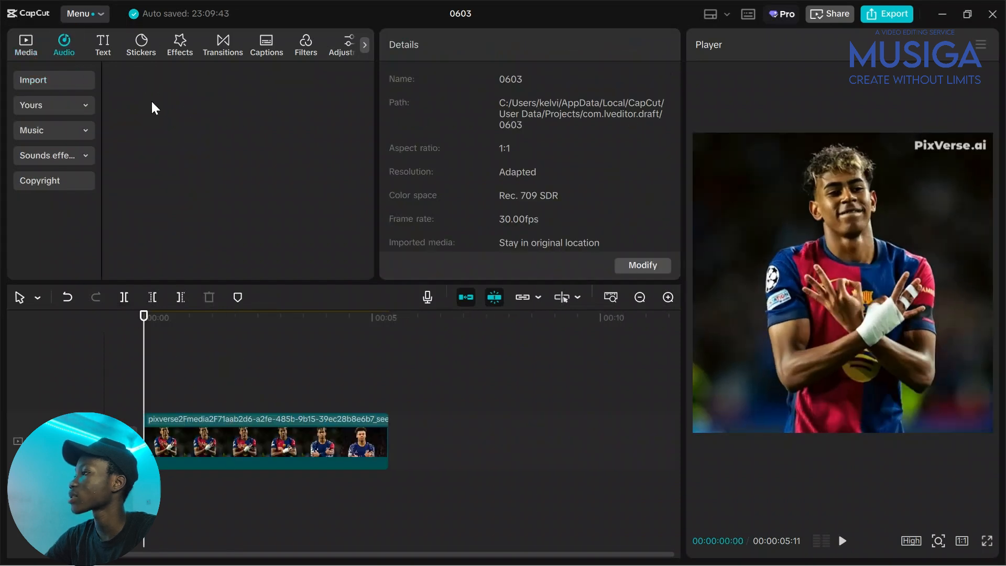
pyautogui.click(65, 137)
pyautogui.click(59, 82)
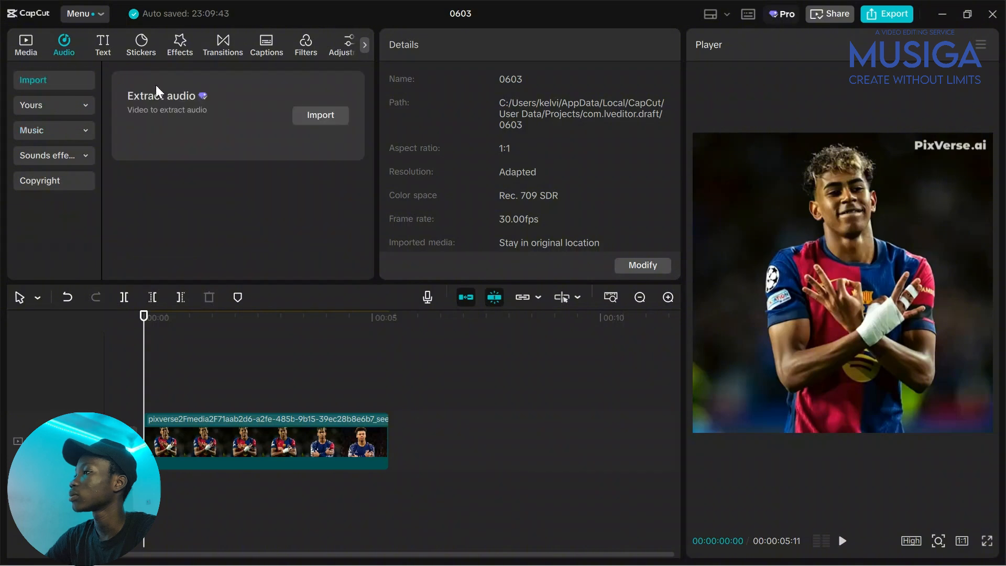
pyautogui.click(311, 120)
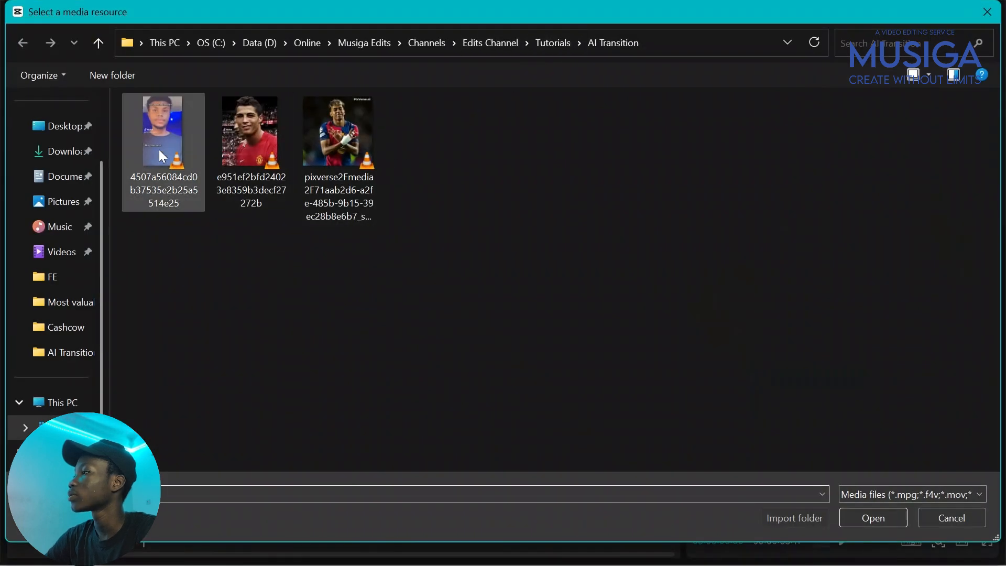
pyautogui.doubleClick(174, 130)
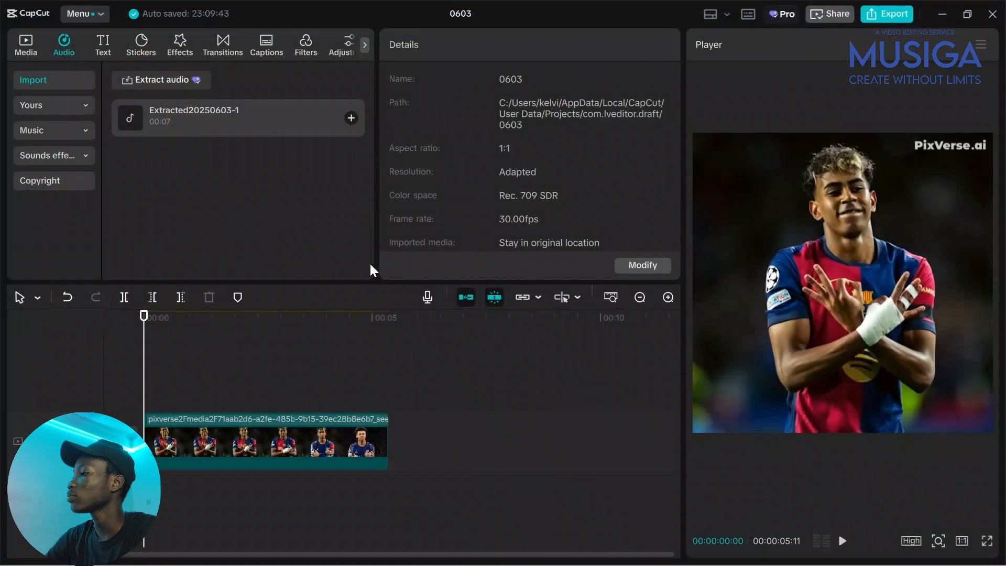
pyautogui.click(352, 119)
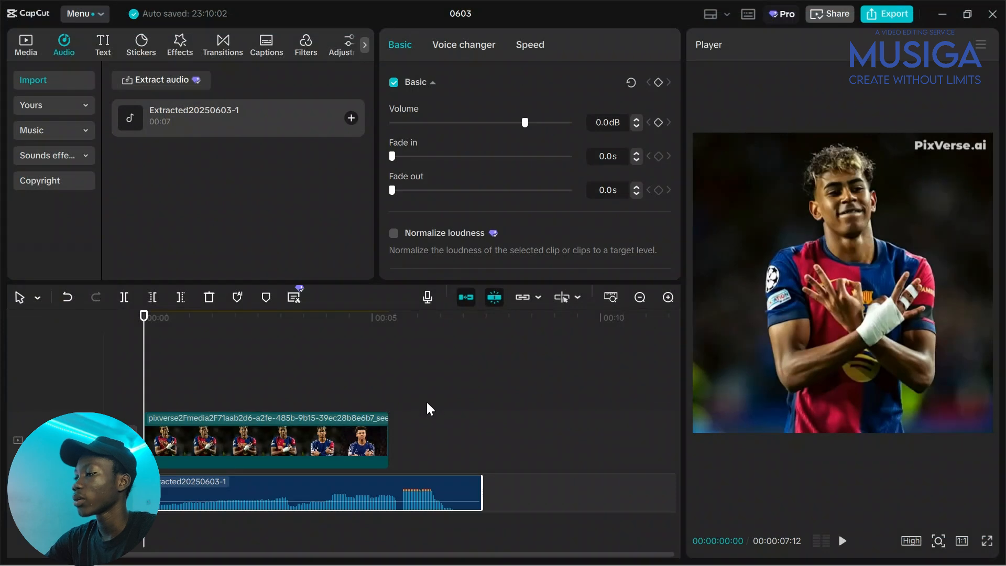
# Add a marker to the extracted audio clip at 00:00:05:18, just before the loud section of its waveform.
pyautogui.press('XF86AudioRaiseVolume')
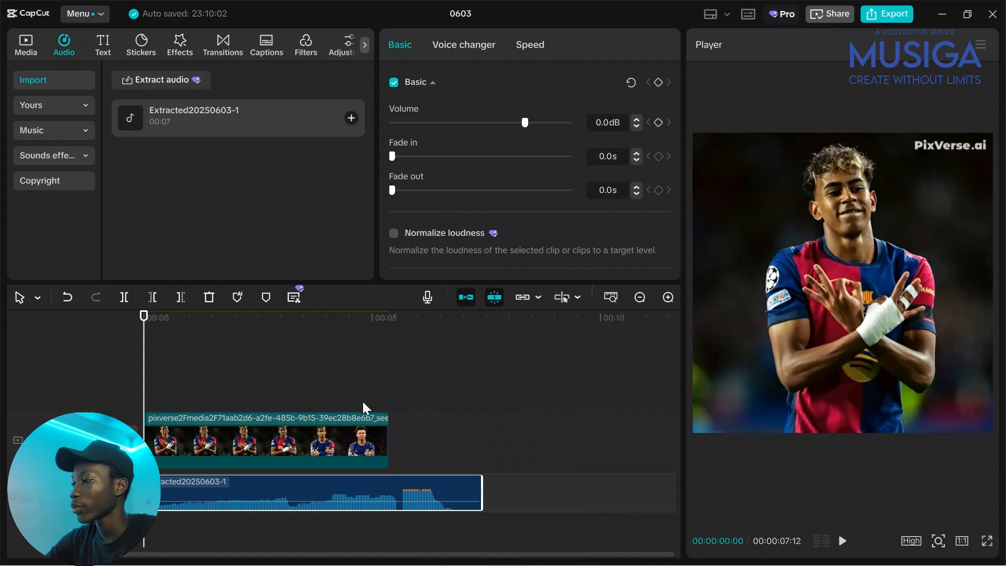
pyautogui.moveTo(397, 396); pyautogui.dragTo(400, 399)
pyautogui.scroll(2, 399, 398)
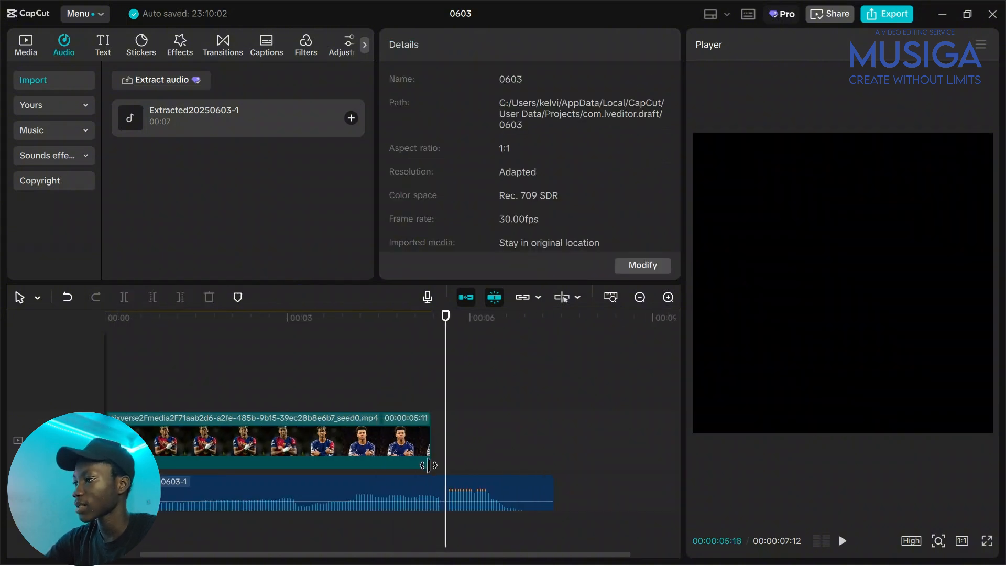
pyautogui.click(442, 485)
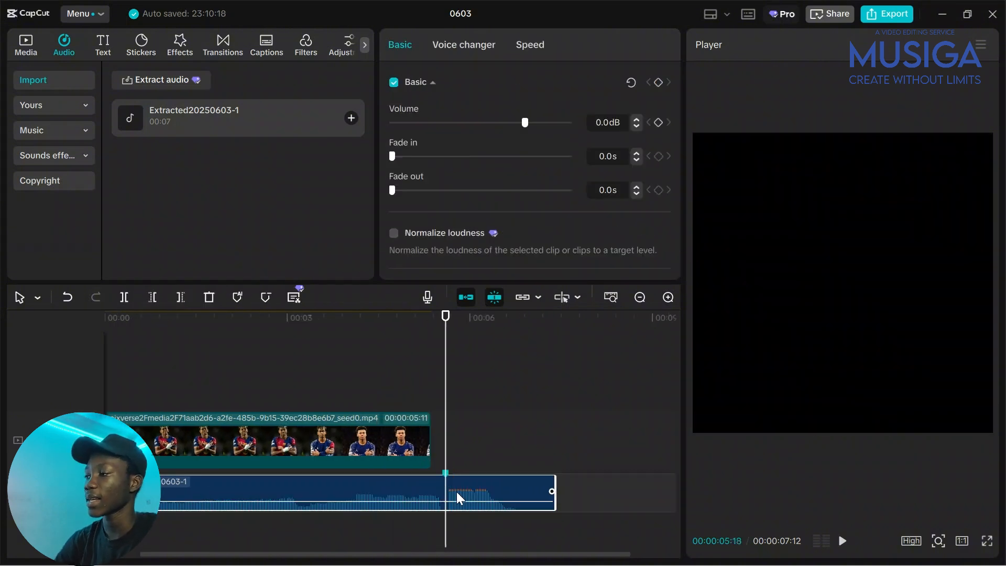
pyautogui.scroll(-2, 458, 498)
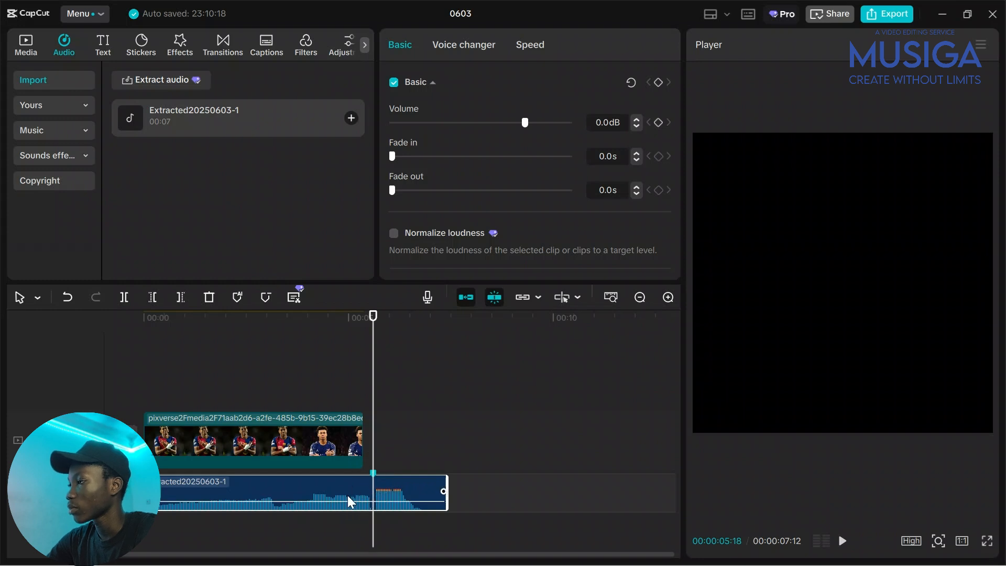
# Trim away the audio clip's beginning up to 00:00:02:16 and move the remaining audio under the video clip.
pyautogui.moveTo(192, 524); pyautogui.dragTo(244, 522)
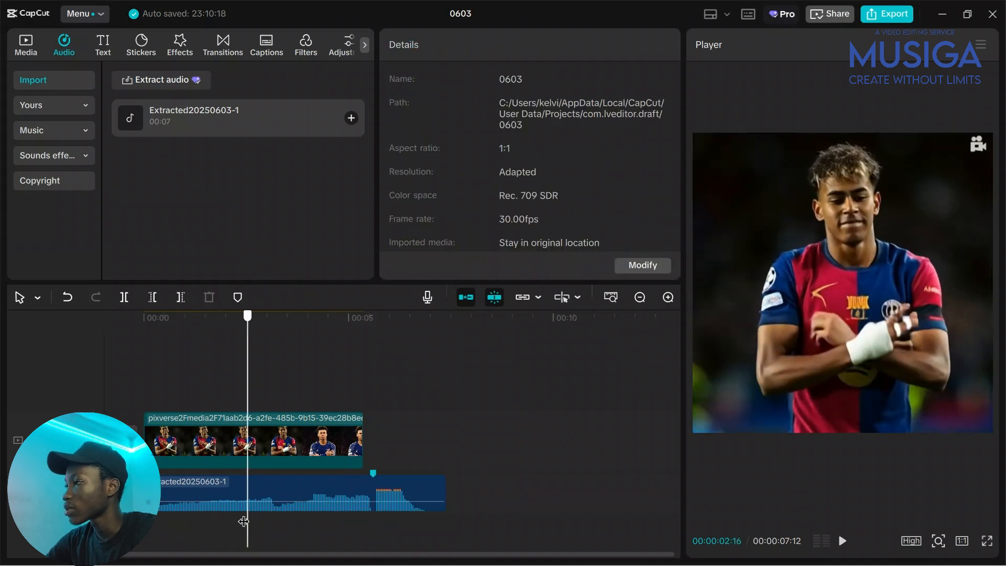
pyautogui.click(262, 480)
pyautogui.press('q')
pyautogui.moveTo(311, 482); pyautogui.dragTo(230, 474)
# Mark the video clip at 00:00:03:09, where the second player appears, and align the audio clip's marker with it.
pyautogui.click(239, 399)
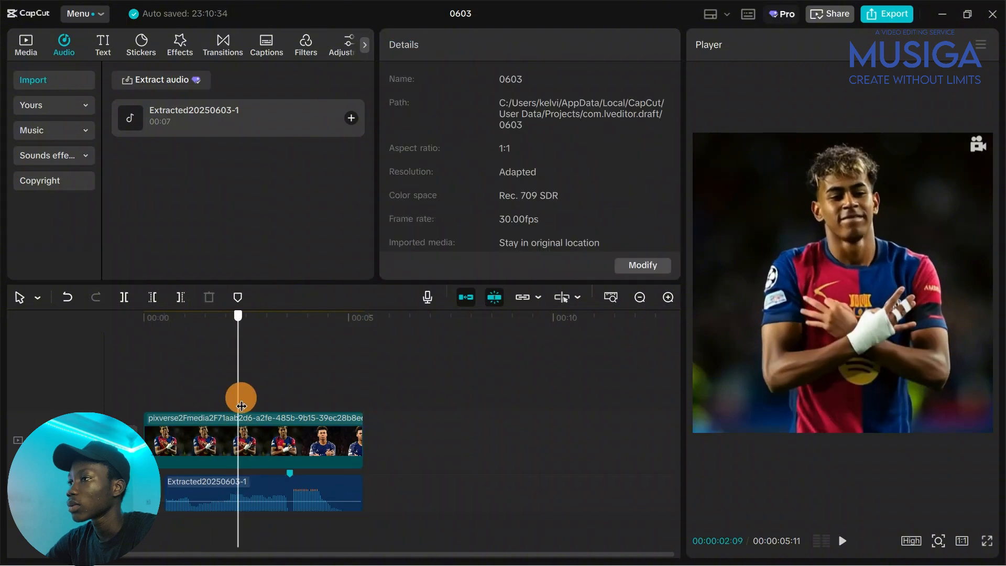
pyautogui.moveTo(241, 406); pyautogui.dragTo(279, 412)
pyautogui.click(288, 435)
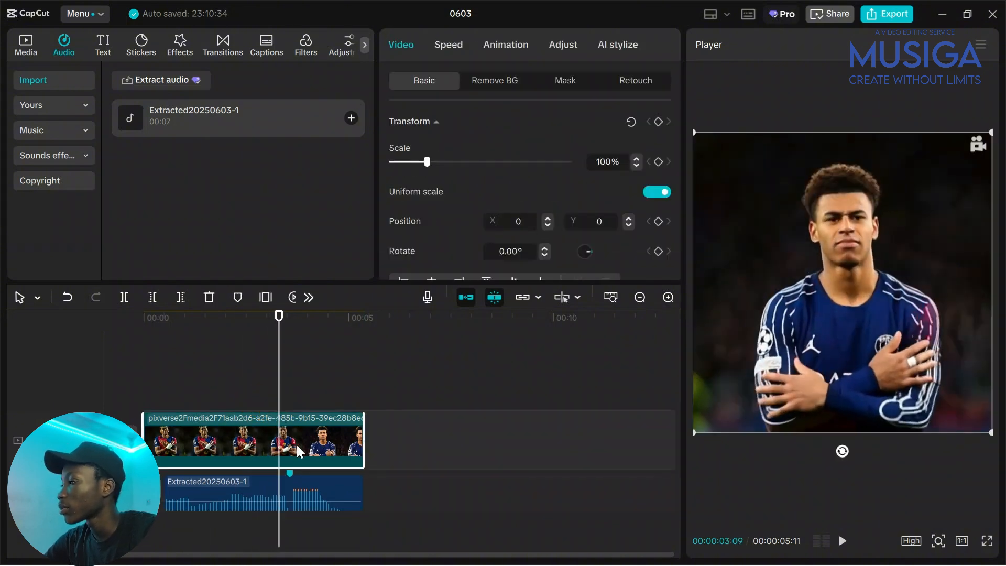
pyautogui.moveTo(309, 479); pyautogui.dragTo(267, 493)
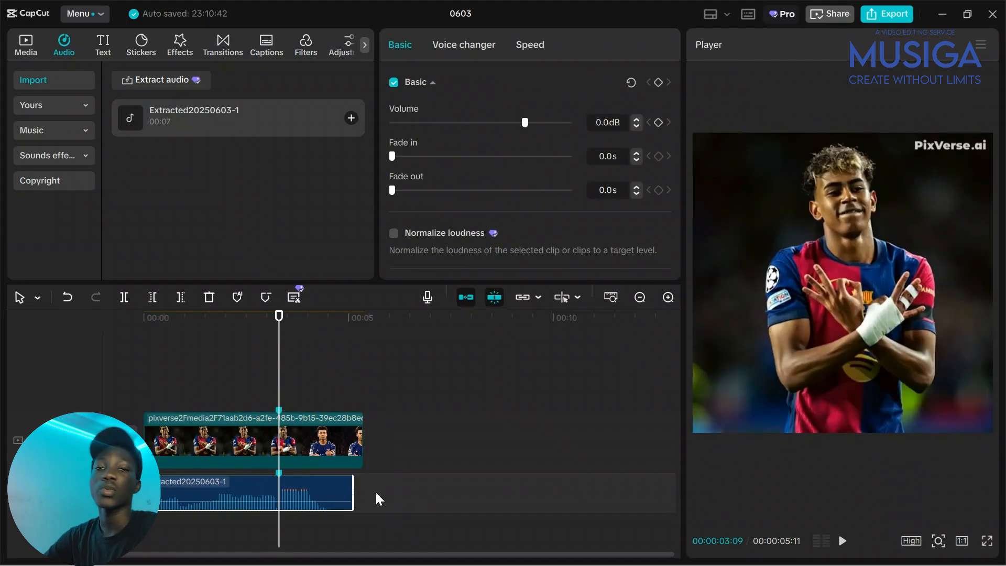
# Play the timeline from the start with the sound turned up to check the transition against the audio.
pyautogui.click(298, 383)
pyautogui.moveTo(299, 383); pyautogui.dragTo(129, 377)
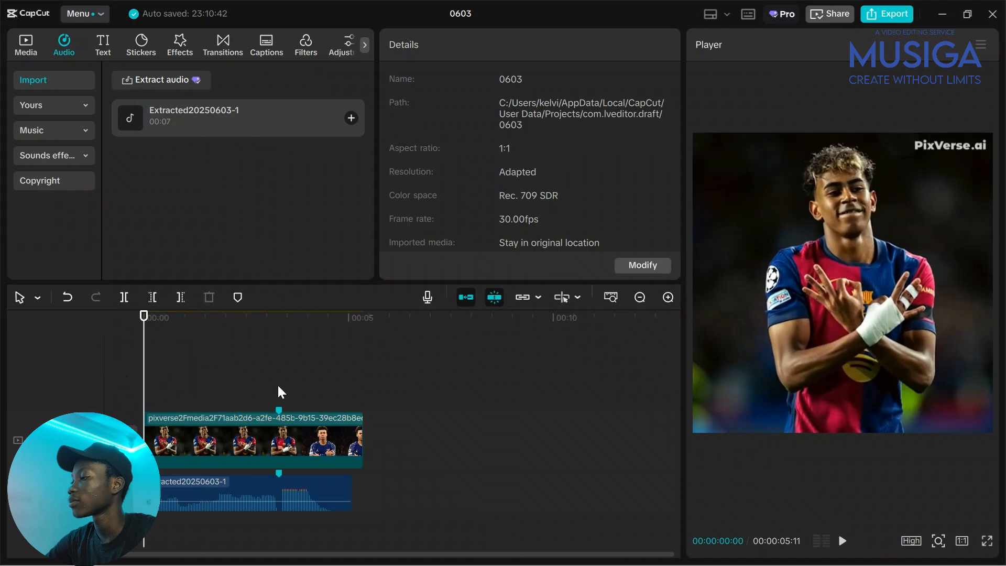
pyautogui.press('space')
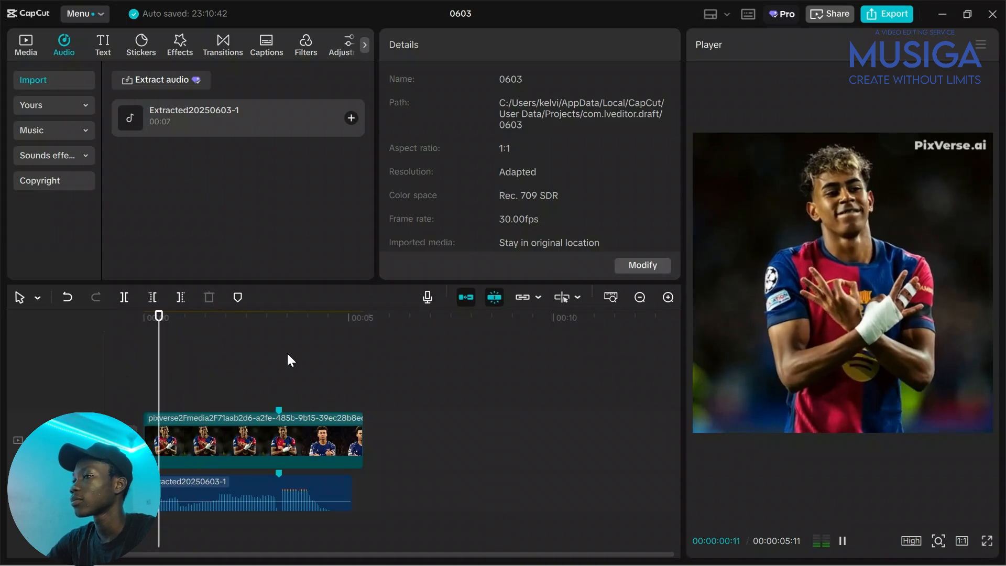
pyautogui.press('XF86AudioRaiseVolume')
pyautogui.press('XF86AudioRaiseVolume')
pyautogui.press('XF86AudioRaiseVolume')
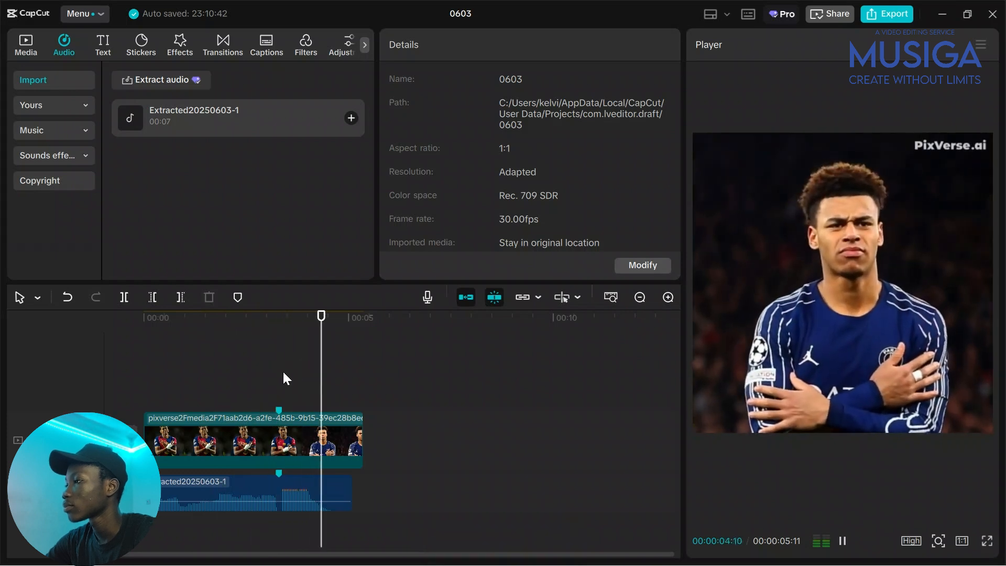
pyautogui.click(235, 367)
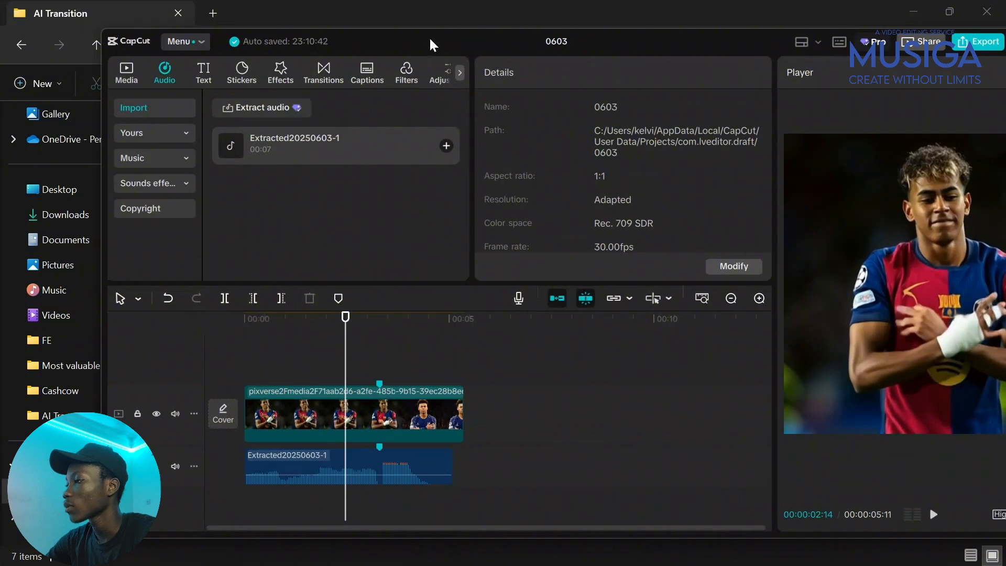
# Maximize the CapCut window and preview the video frames just before the clip's marker, back to 00:00:02:15.
pyautogui.doubleClick(430, 44)
pyautogui.click(253, 382)
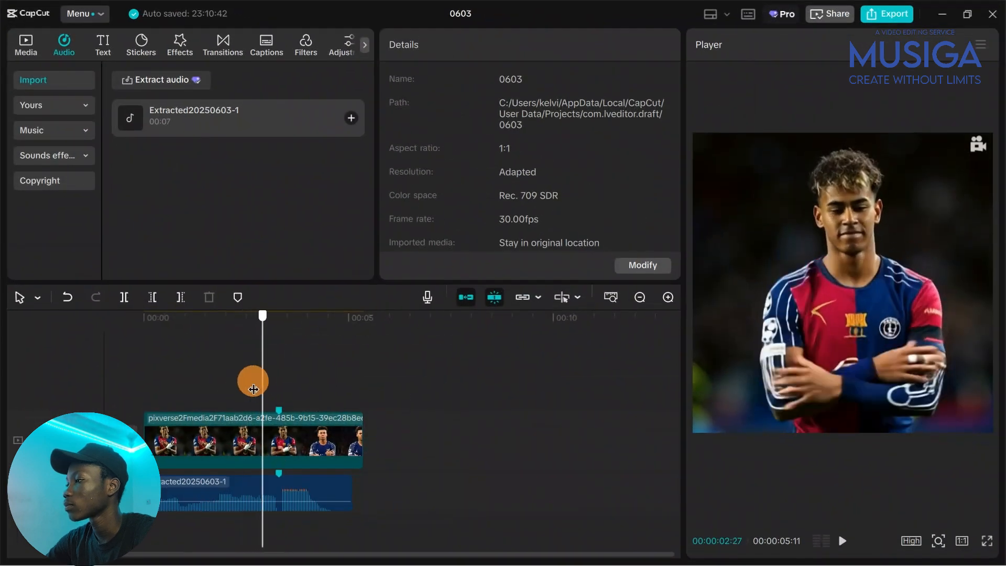
pyautogui.moveTo(253, 389); pyautogui.dragTo(246, 389)
# Restore the trimmed beginning of the extracted audio clip and place the clip at the start of the timeline.
pyautogui.click(309, 483)
pyautogui.moveTo(340, 490); pyautogui.dragTo(411, 490)
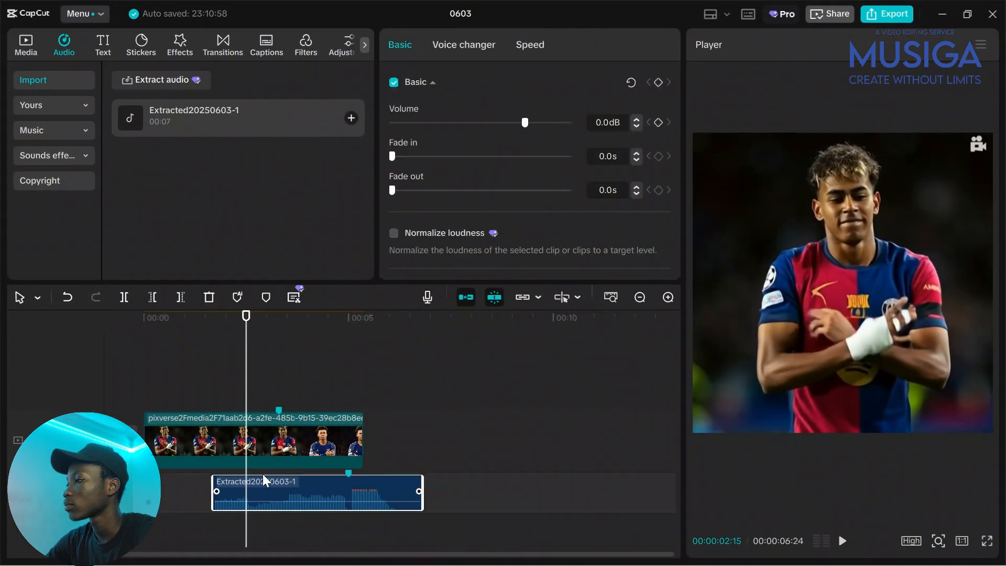
pyautogui.moveTo(213, 481); pyautogui.dragTo(181, 481)
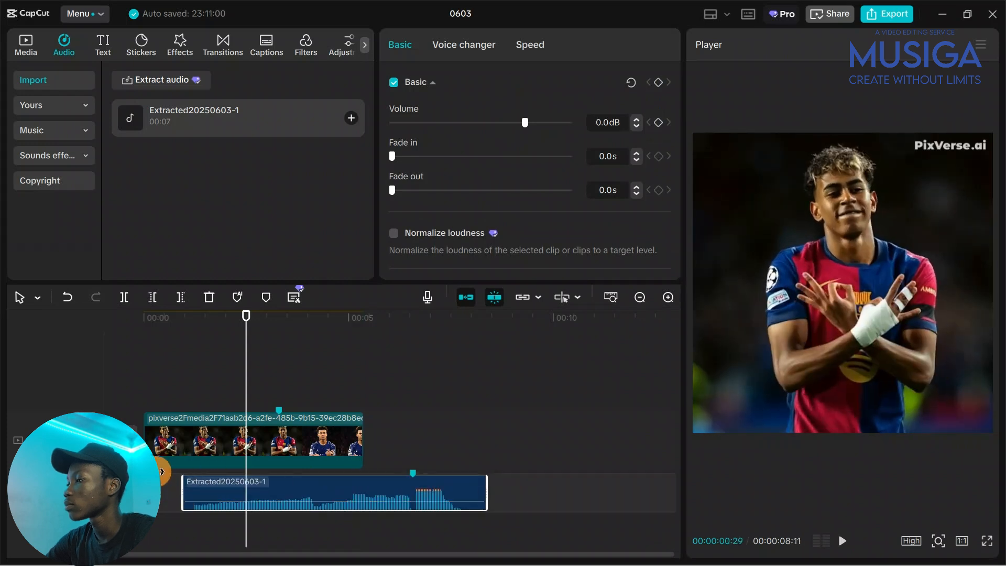
pyautogui.click(256, 386)
pyautogui.click(410, 454)
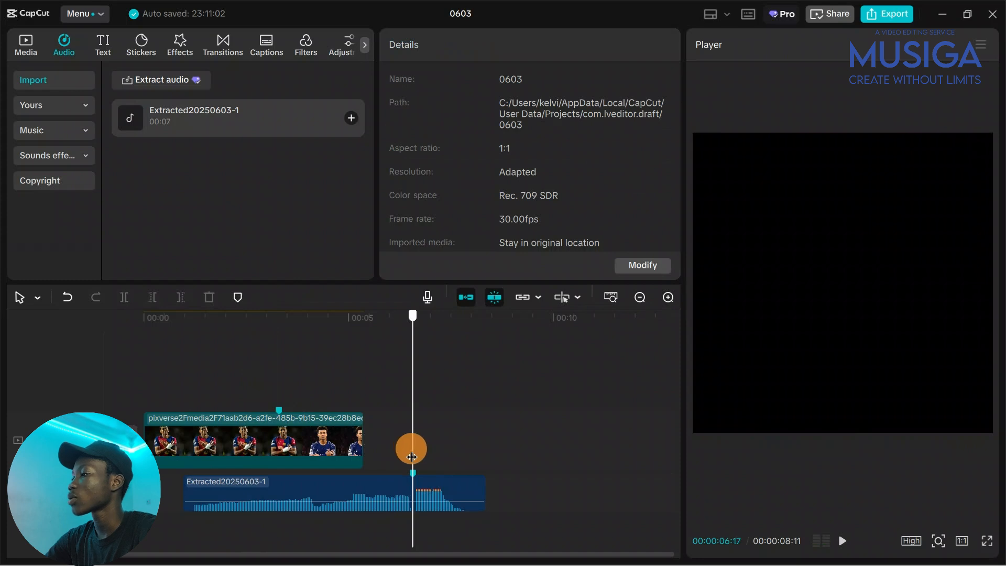
pyautogui.click(299, 488)
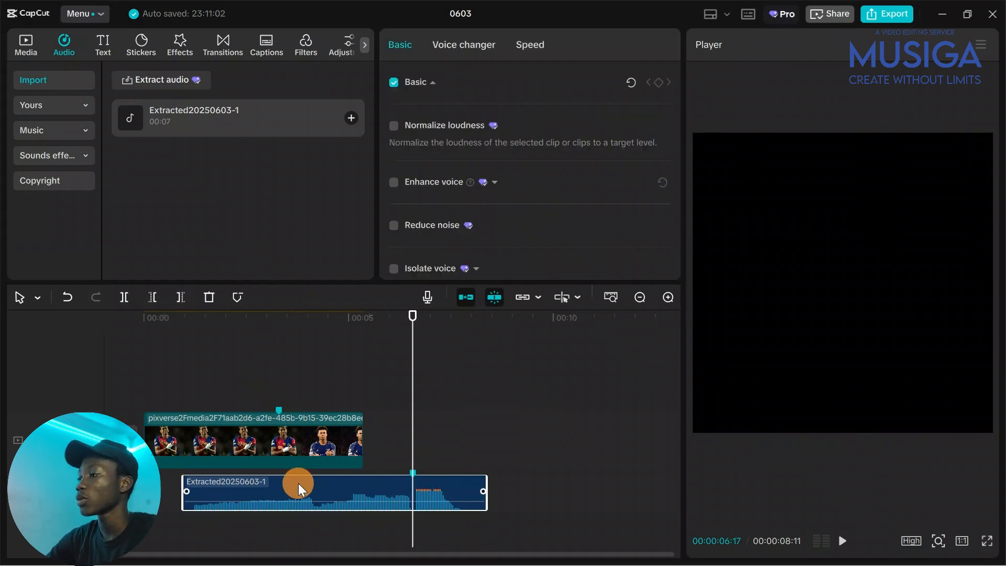
pyautogui.moveTo(299, 487); pyautogui.dragTo(285, 493)
# Trim away everything in the audio clip after its marker at 00:00:05:18.
pyautogui.click(382, 373)
pyautogui.moveTo(382, 373); pyautogui.dragTo(373, 370)
pyautogui.click(388, 491)
pyautogui.press('w')
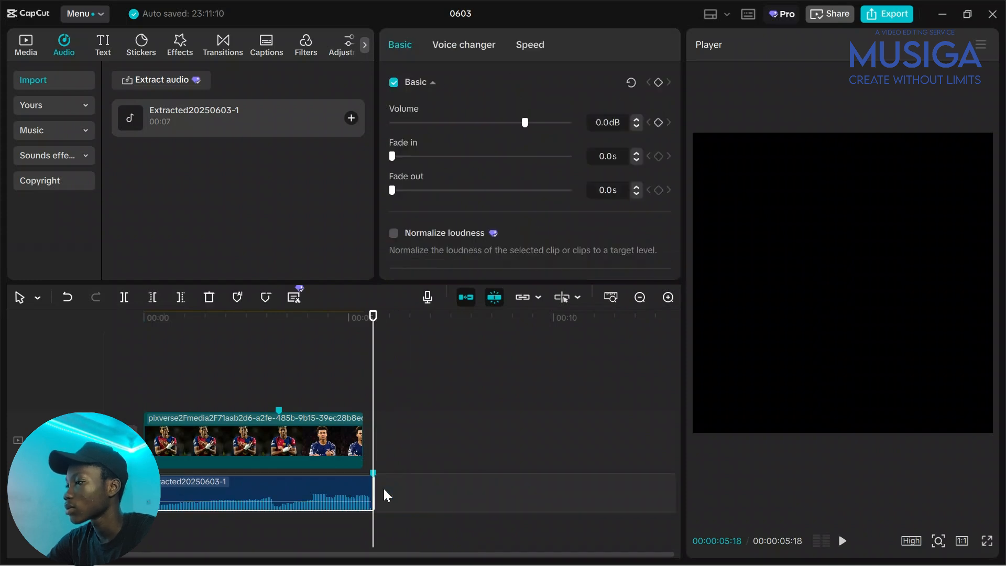
pyautogui.moveTo(297, 492); pyautogui.dragTo(297, 491)
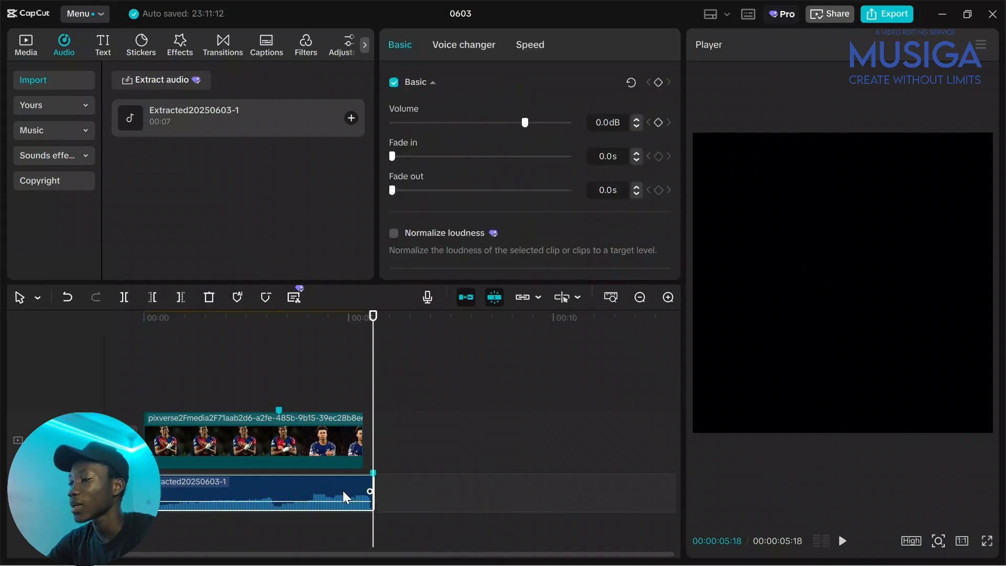
# Play the timeline up to the drop in the audio waveform and mark the audio clip at 00:00:03:02.
pyautogui.scroll(3, 357, 493)
pyautogui.scroll(-2, 366, 492)
pyautogui.scroll(2, 367, 494)
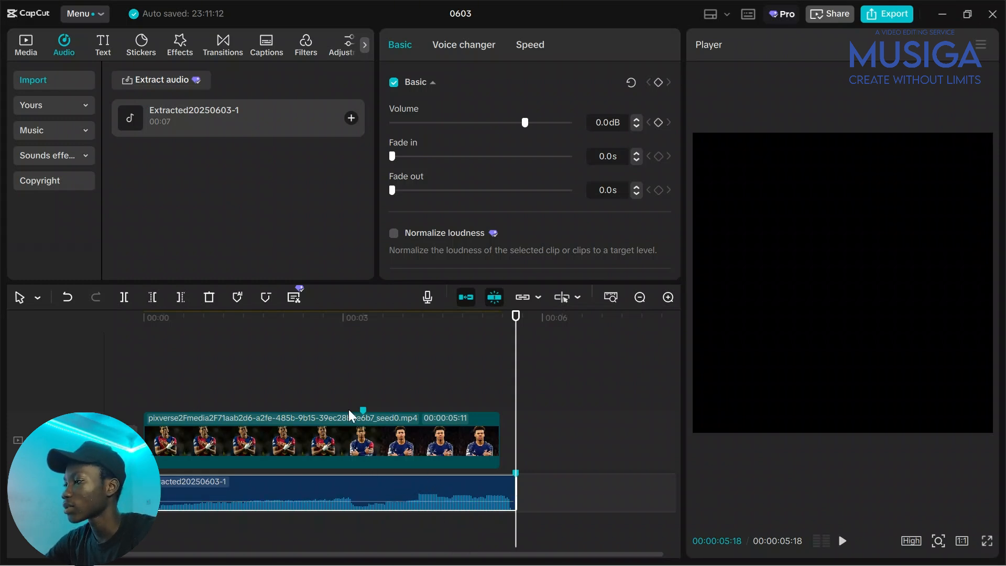
pyautogui.click(234, 386)
pyautogui.press('space')
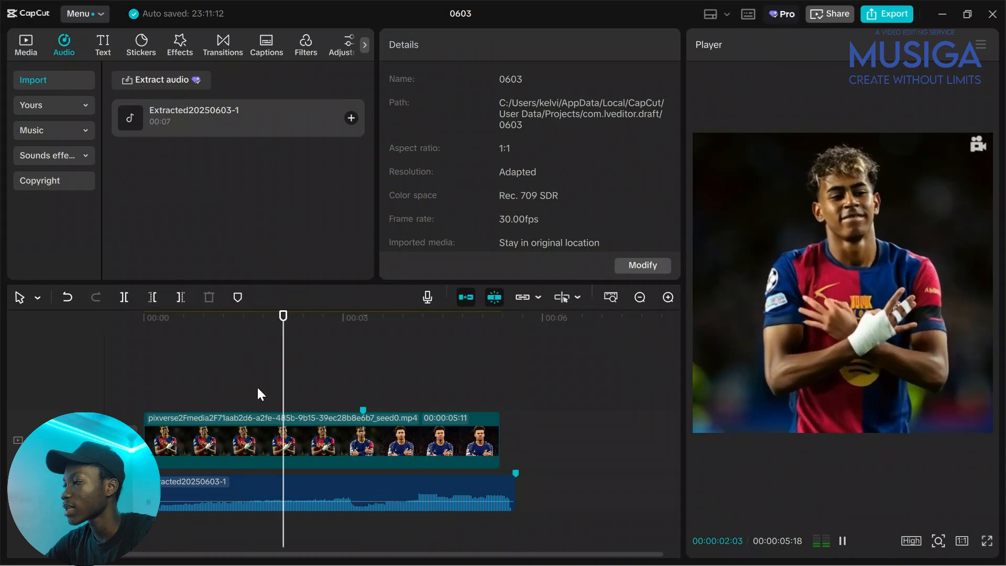
pyautogui.click(348, 374)
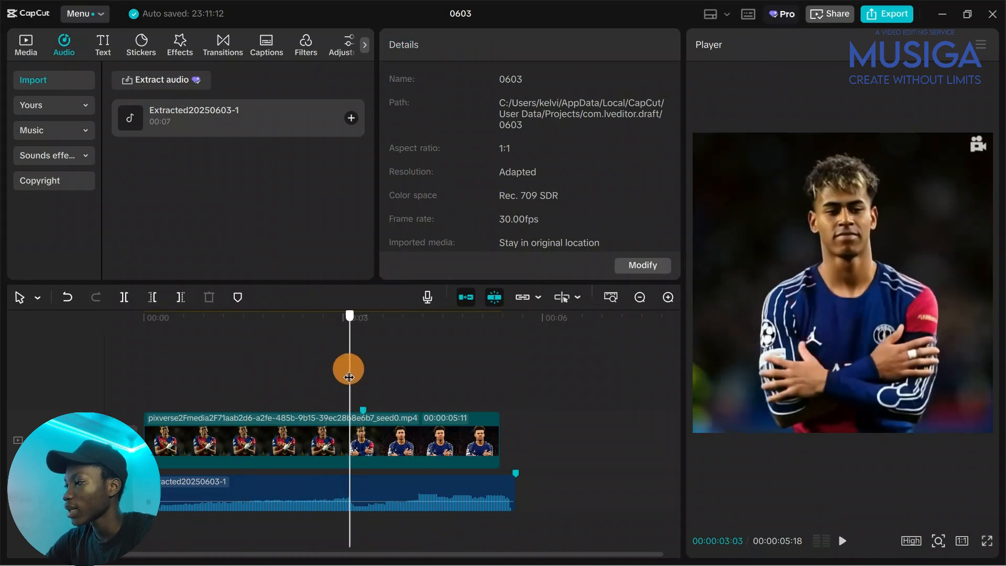
pyautogui.click(355, 496)
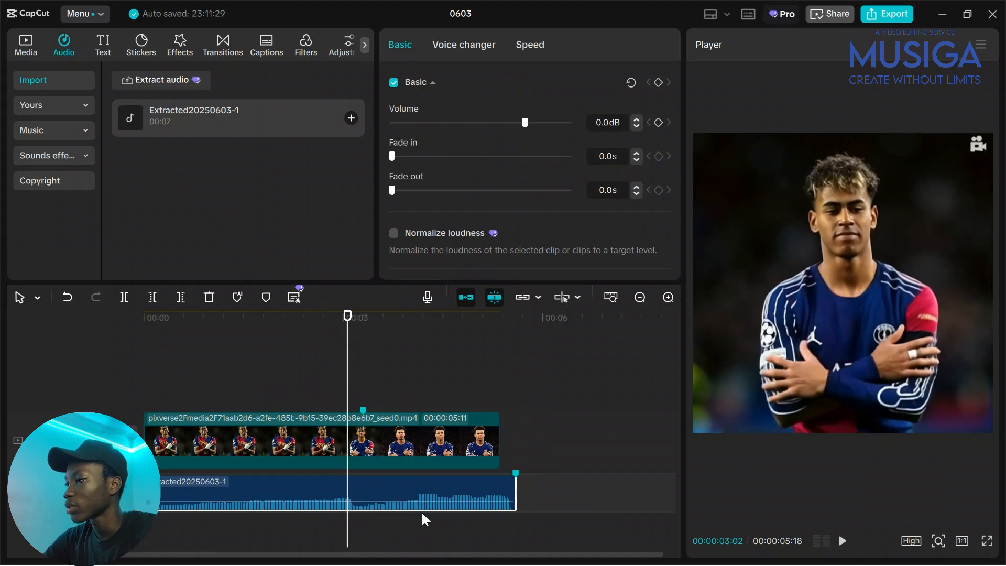
pyautogui.scroll(2, 399, 511)
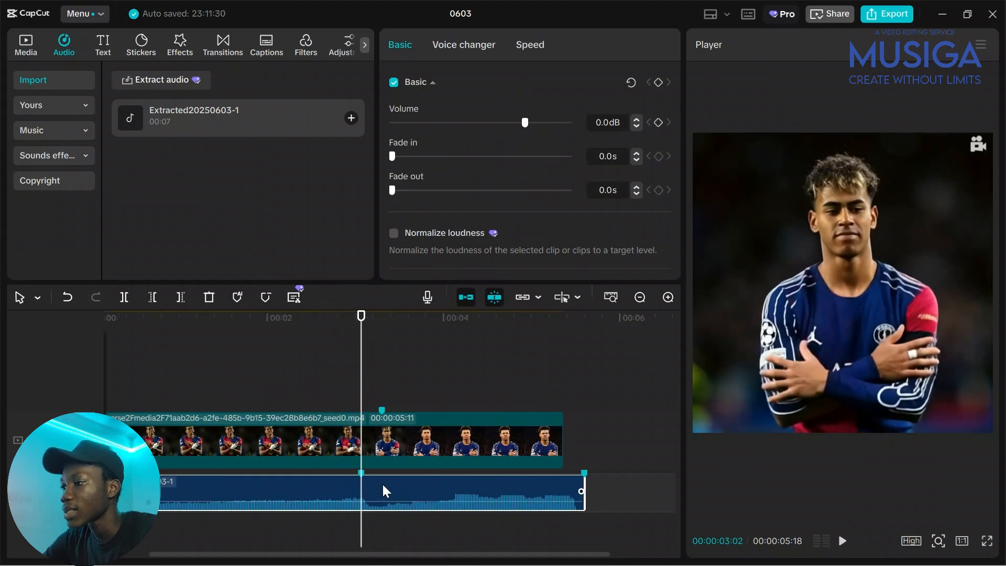
pyautogui.scroll(-1, 380, 504)
pyautogui.hscroll(-1, 382, 502)
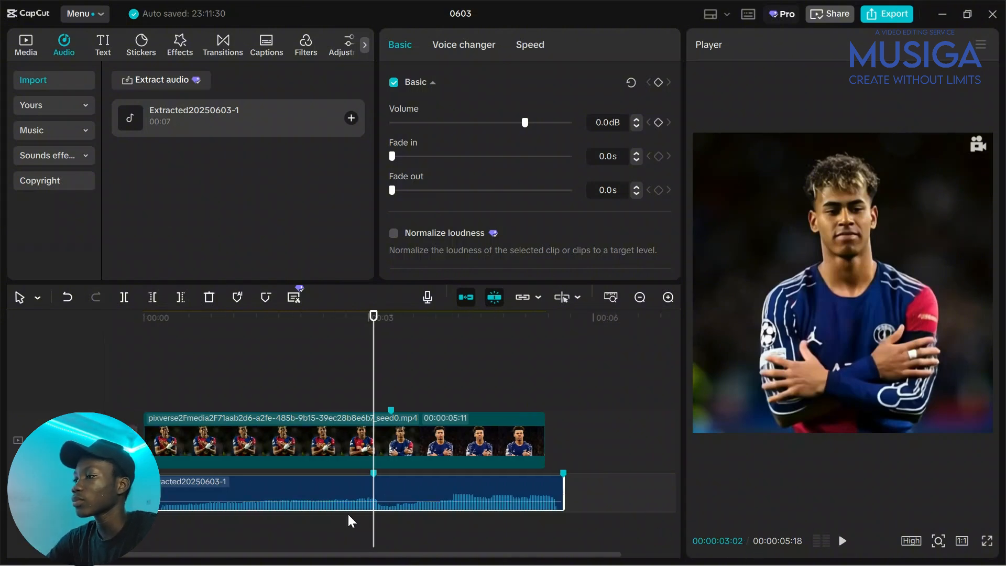
# Delete the marker at the audio clip's end and compare the remaining audio marker with the video marker at 00:00:03:09.
pyautogui.rightClick(565, 475)
pyautogui.click(582, 488)
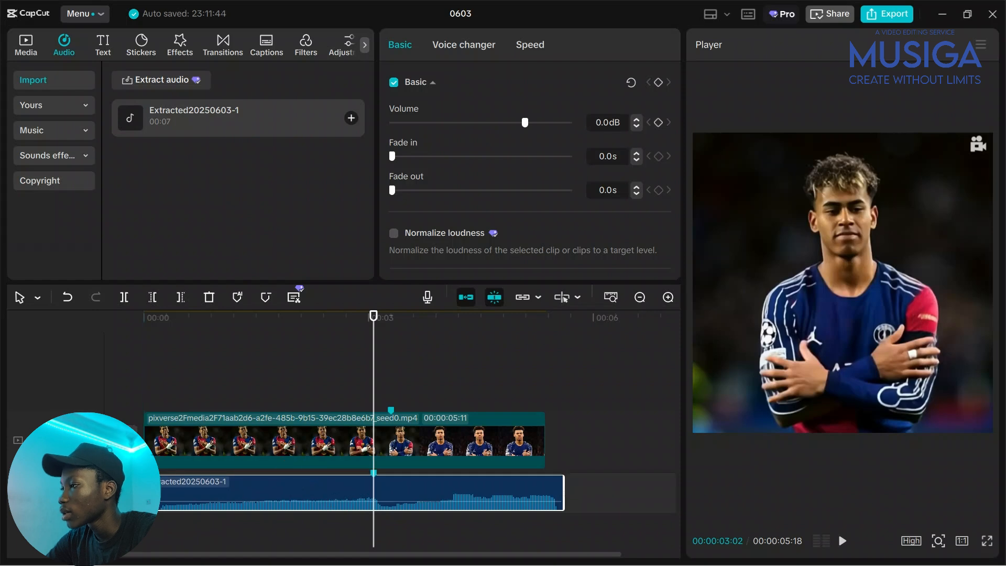
pyautogui.moveTo(393, 382)
pyautogui.mouseDown()
pyautogui.moveTo(337, 378)
pyautogui.moveTo(376, 388)
pyautogui.mouseUp()
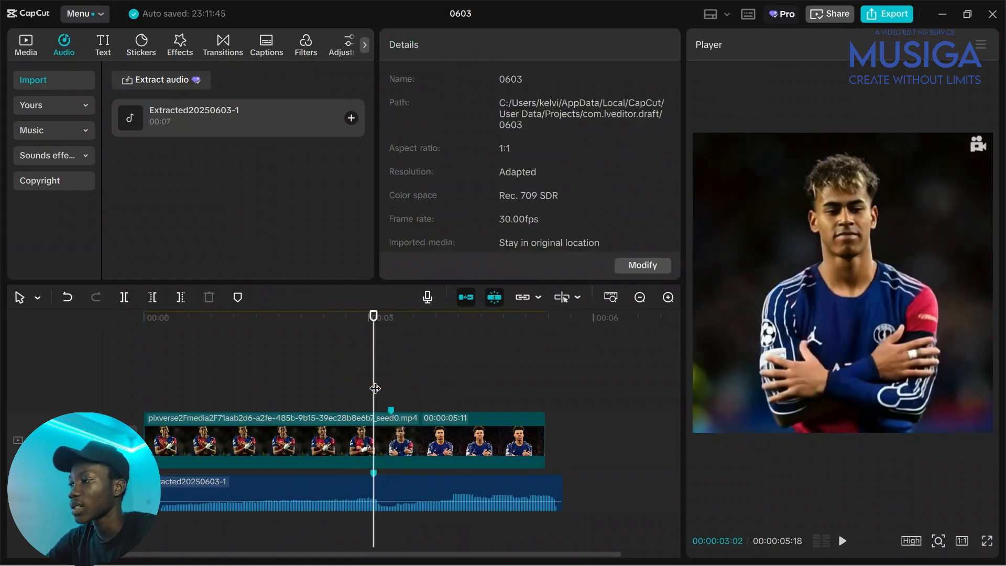
pyautogui.click(377, 493)
pyautogui.moveTo(373, 390); pyautogui.dragTo(396, 399)
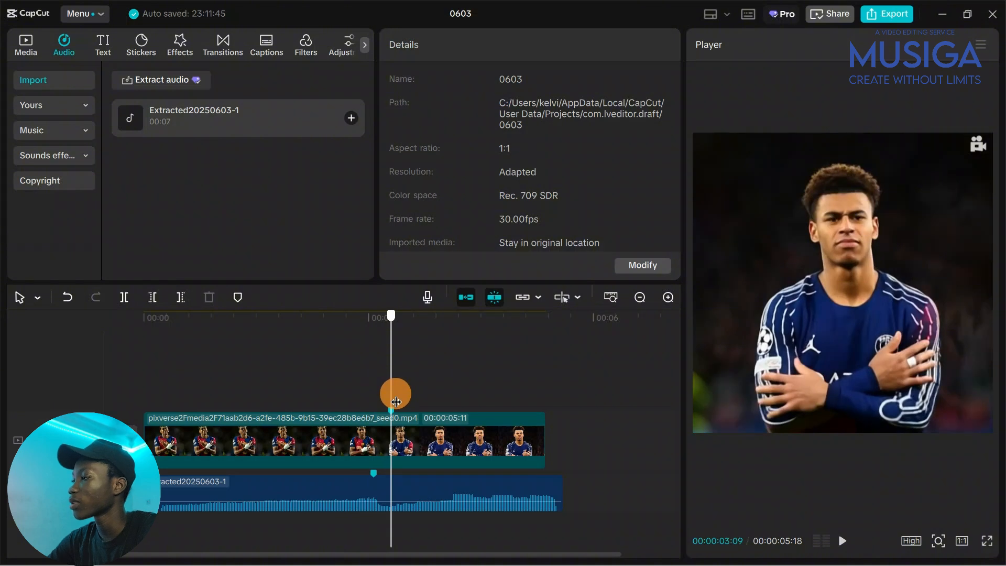
# Trim the beginning of the video clip so that the clip lasts 00:00:04:29.
pyautogui.click(176, 371)
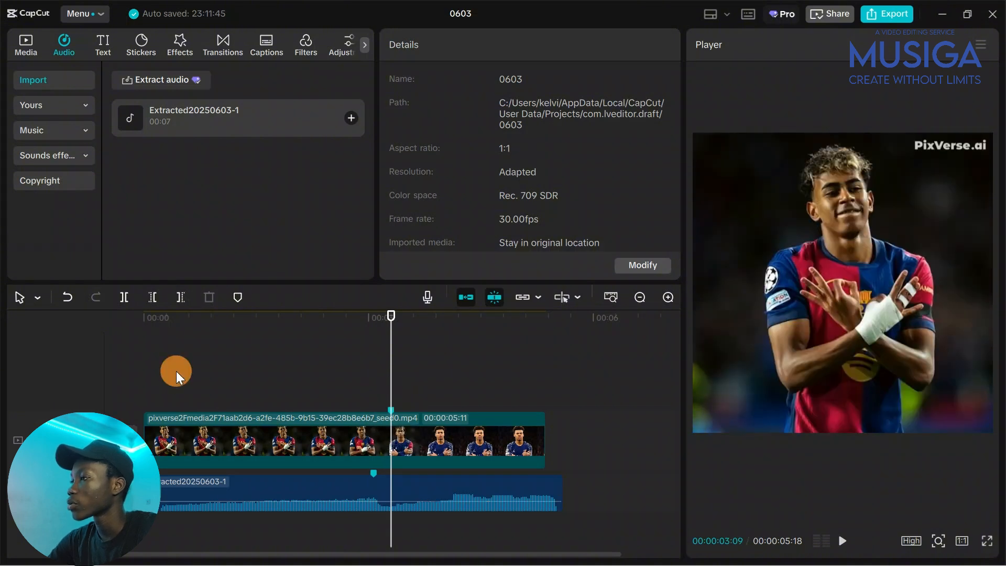
pyautogui.click(190, 441)
pyautogui.press('q')
pyautogui.moveTo(326, 454); pyautogui.dragTo(336, 447)
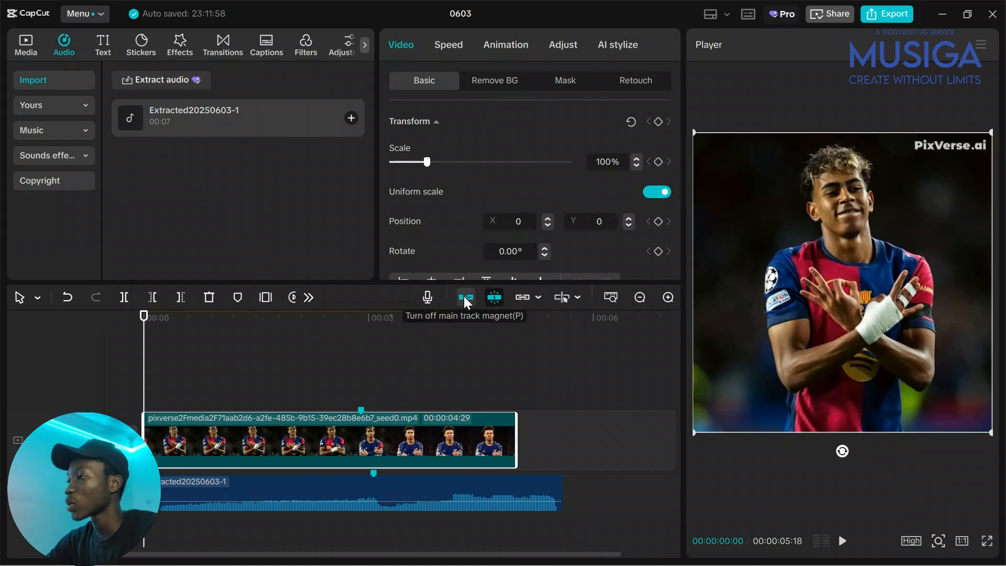
# Turn off the main track magnet and align the video clip's marker with the audio marker at 00:00:03:02.
pyautogui.click(465, 298)
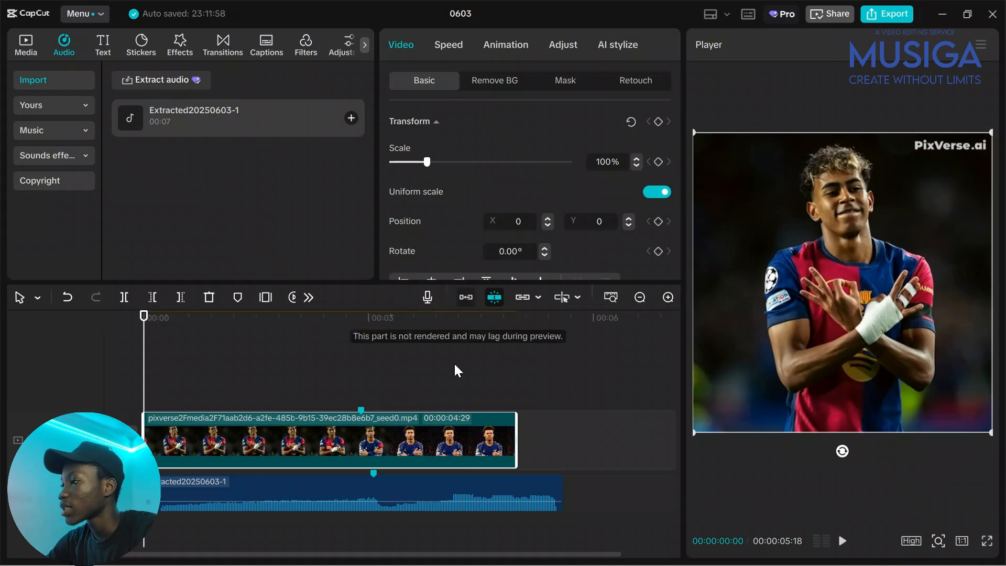
pyautogui.click(375, 393)
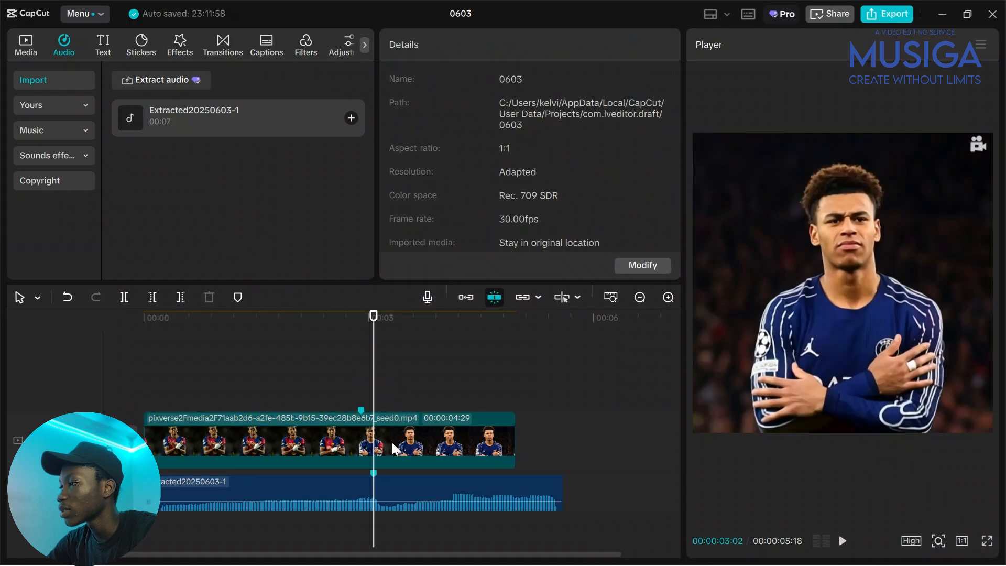
pyautogui.moveTo(392, 442); pyautogui.dragTo(405, 449)
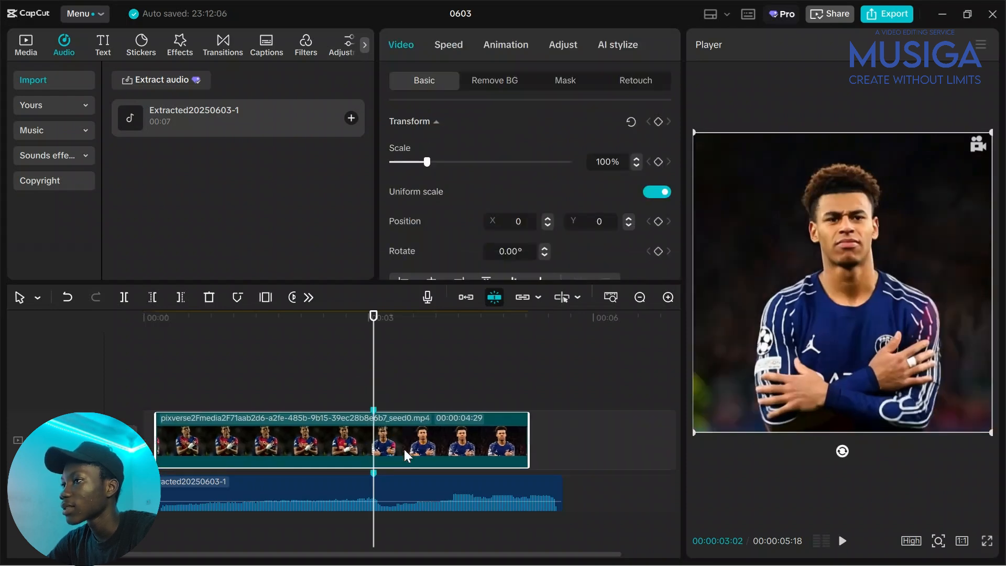
# Play the timeline around the aligned markers and on to 00:00:04:03 to check the transition against the audio.
pyautogui.click(341, 388)
pyautogui.press('space')
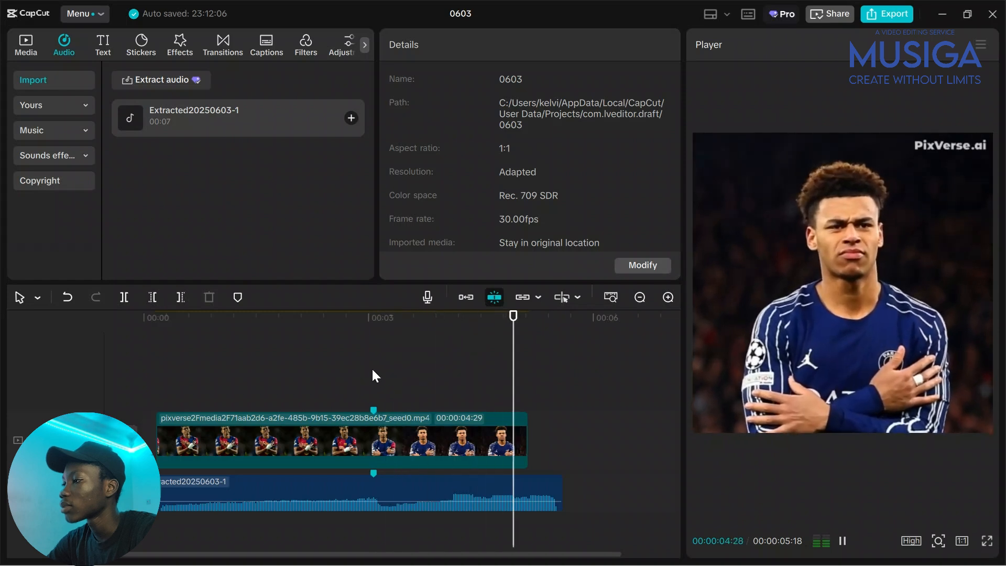
pyautogui.click(361, 372)
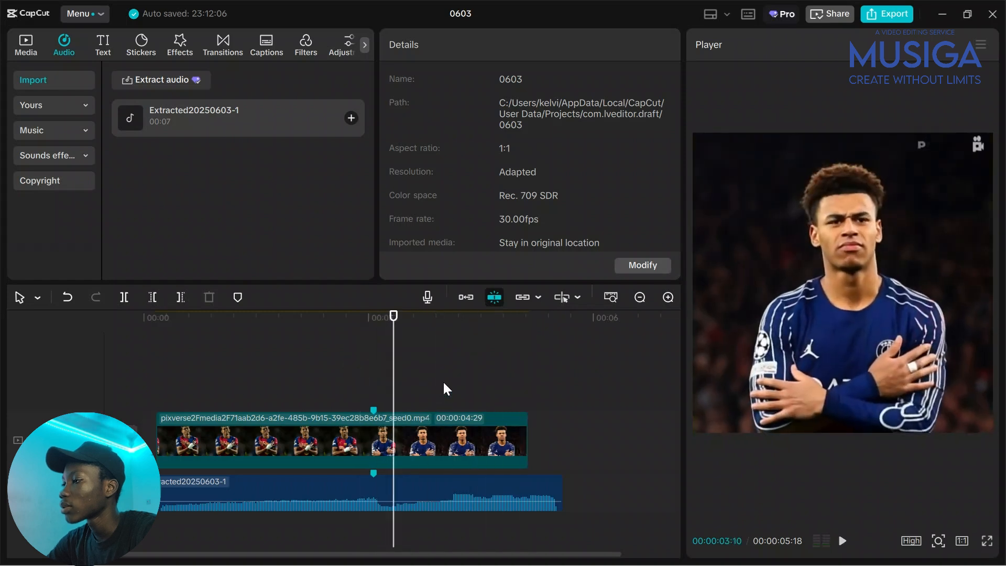
pyautogui.moveTo(441, 389); pyautogui.dragTo(452, 401)
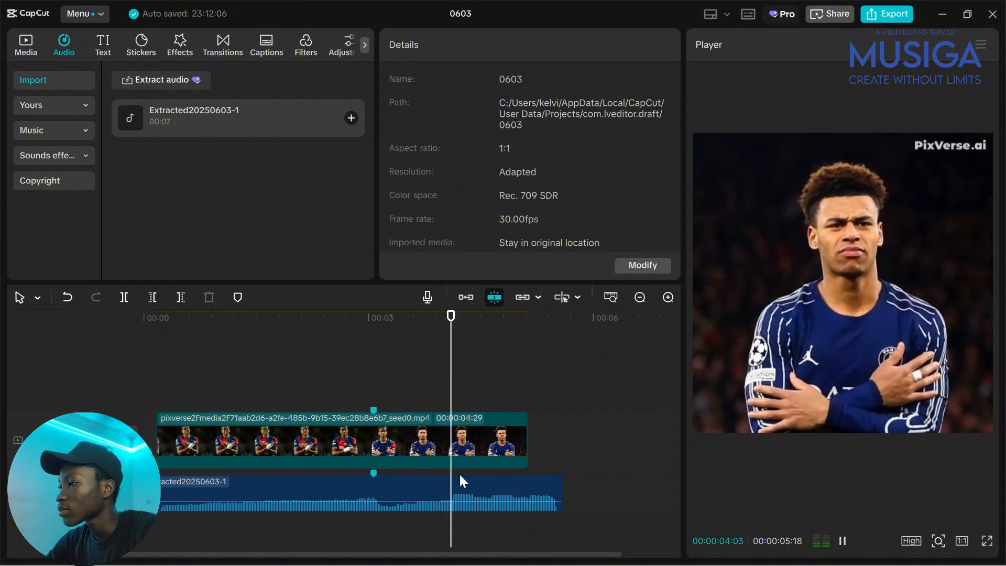
# Delete the audio marker at 00:00:03:02 and mark the audio clip at 00:00:04:03, where its waveform gets louder.
pyautogui.rightClick(375, 473)
pyautogui.click(404, 481)
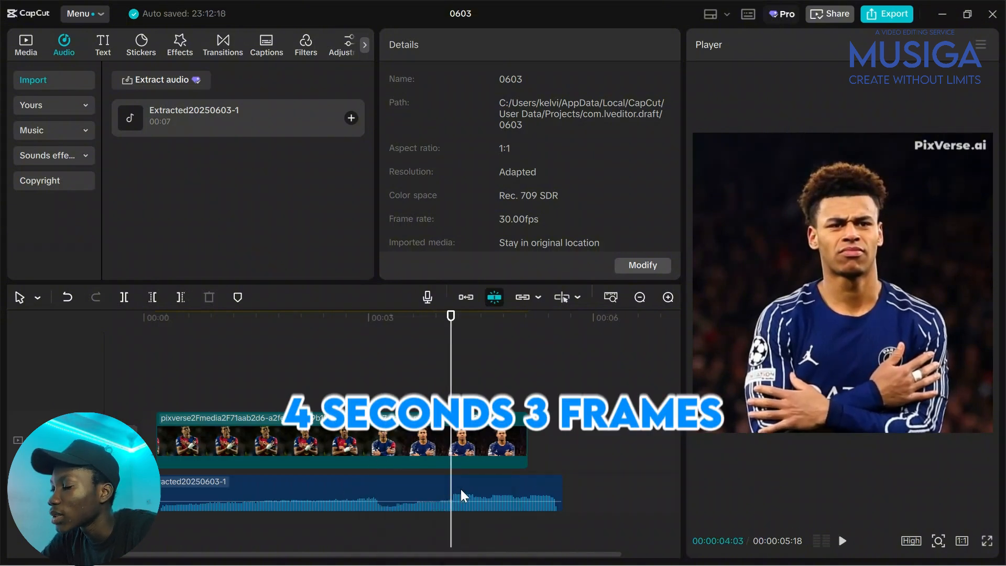
pyautogui.click(464, 489)
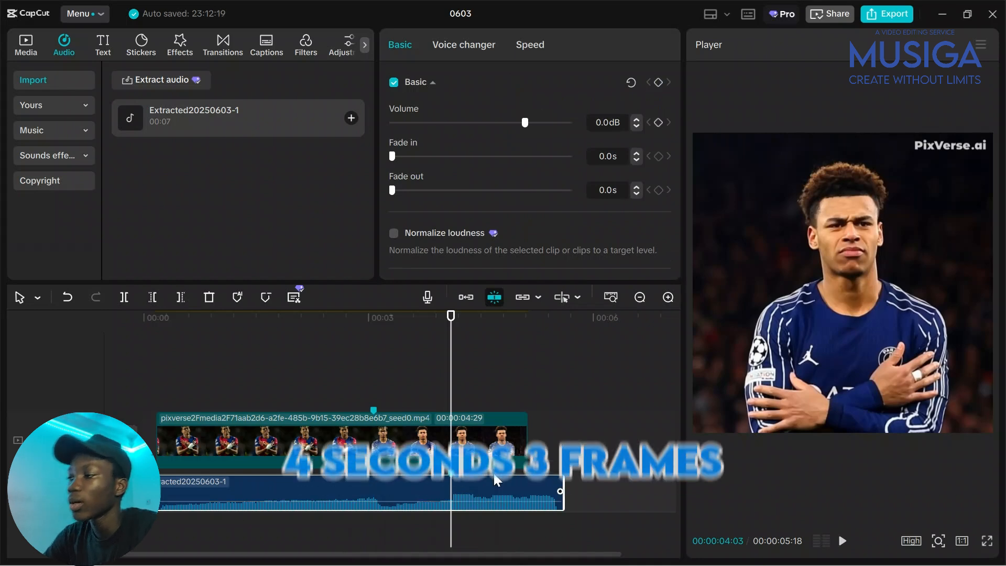
pyautogui.press('m')
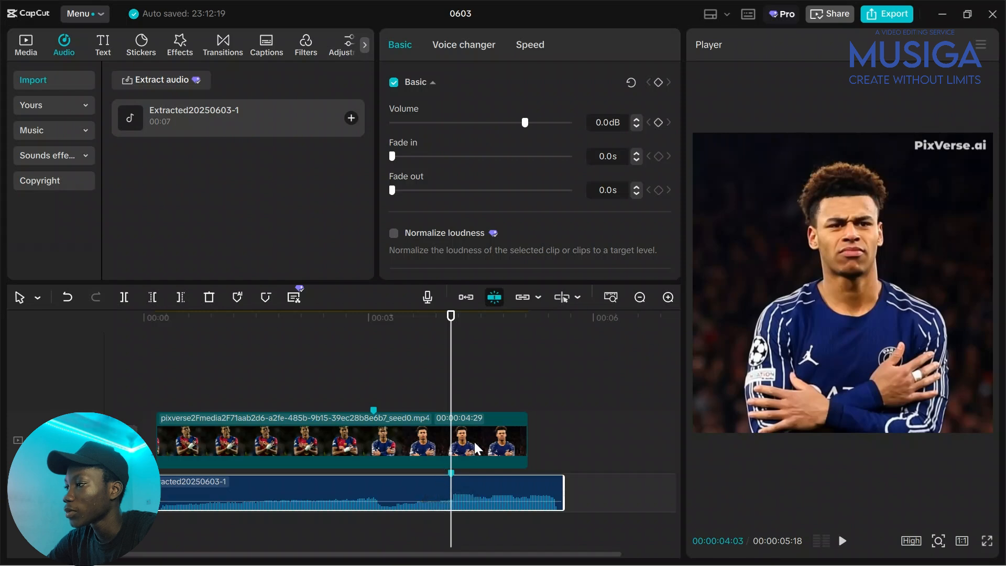
# Align the video clip's marker with the audio marker at 00:00:04:03 and extend the clip's beginning to its full 00:00:05:11 length.
pyautogui.moveTo(489, 439); pyautogui.dragTo(563, 450)
pyautogui.moveTo(233, 430); pyautogui.dragTo(205, 430)
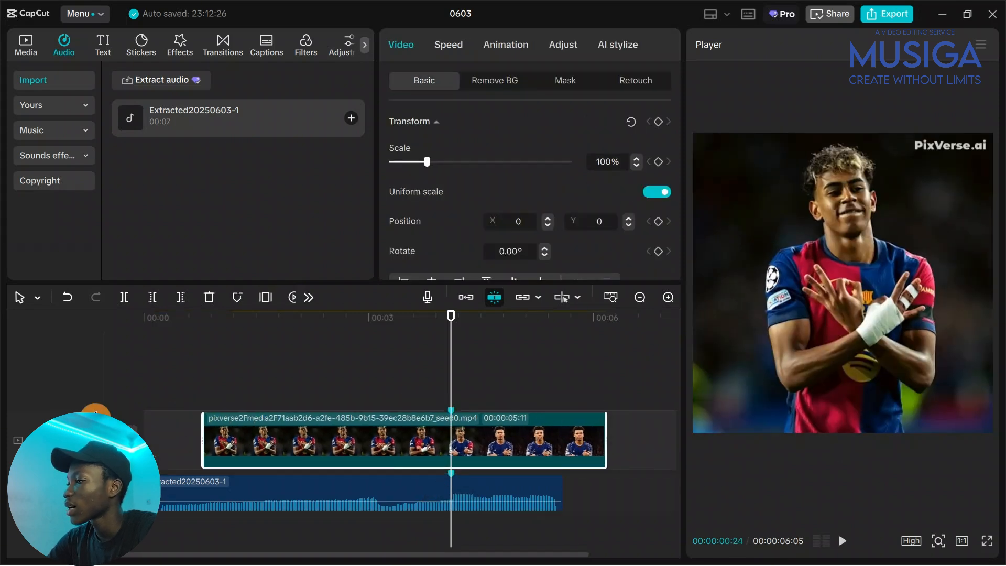
# Trim the audio clip's beginning to the video's start at 00:00:00:24 and move both clips to the start of the timeline.
pyautogui.click(184, 369)
pyautogui.click(205, 377)
pyautogui.click(232, 488)
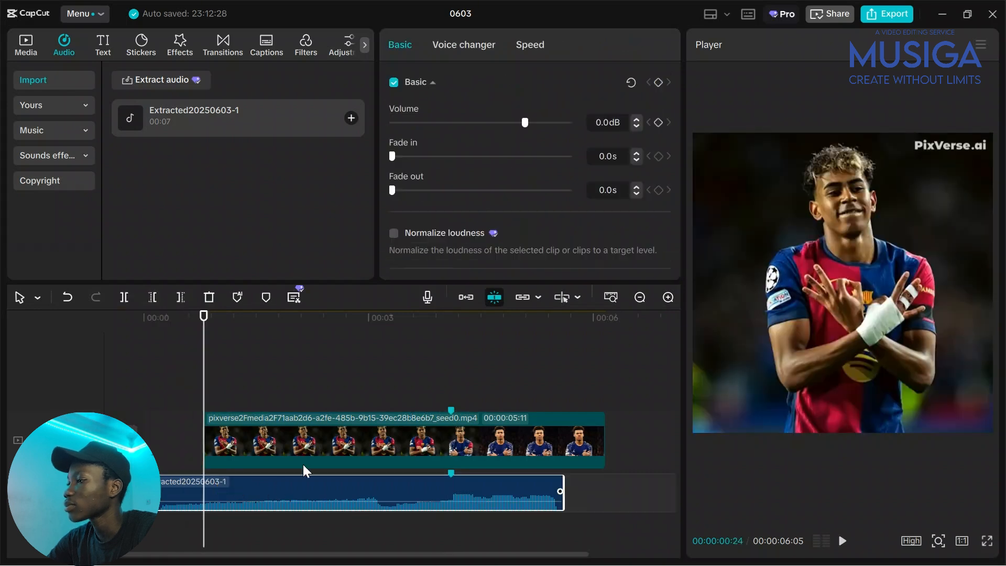
pyautogui.press('q')
pyautogui.moveTo(397, 370); pyautogui.dragTo(430, 486)
pyautogui.moveTo(413, 431); pyautogui.dragTo(355, 435)
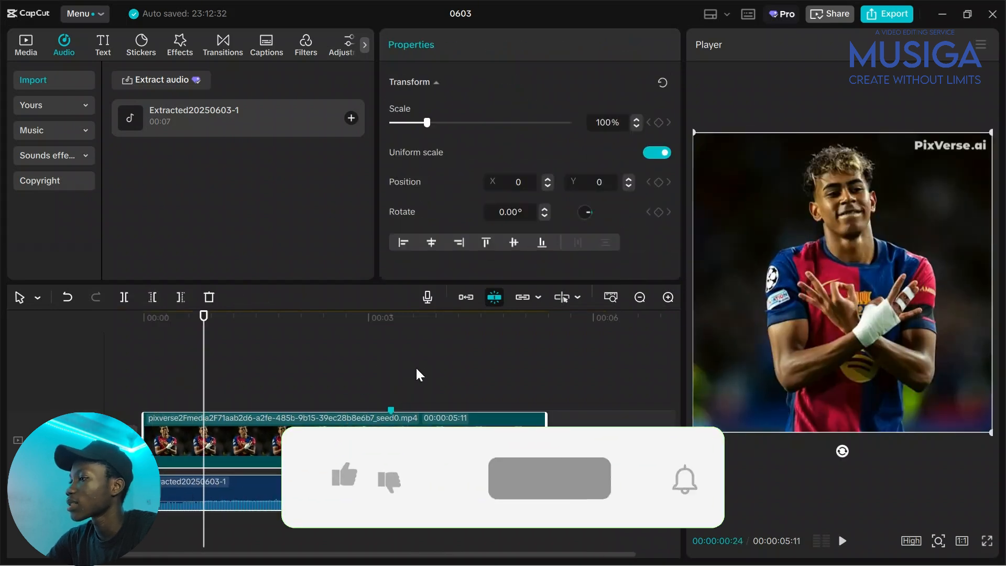
# Trim the video clip's end to the audio's end at 00:00:04:24 and play the timeline from the start.
pyautogui.click(475, 386)
pyautogui.moveTo(486, 388); pyautogui.dragTo(501, 400)
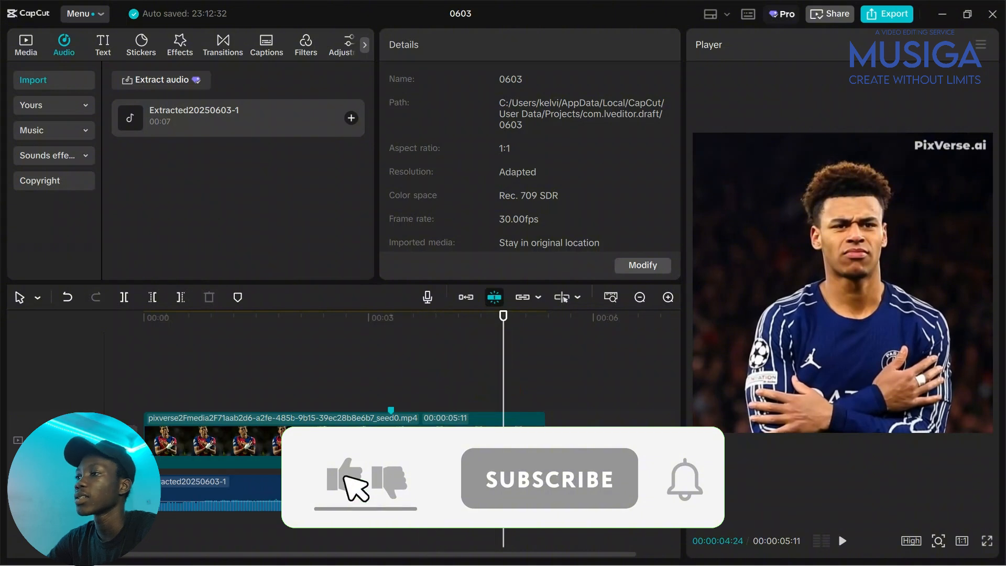
pyautogui.press('w')
pyautogui.moveTo(445, 381); pyautogui.dragTo(4, 411)
pyautogui.press('space')
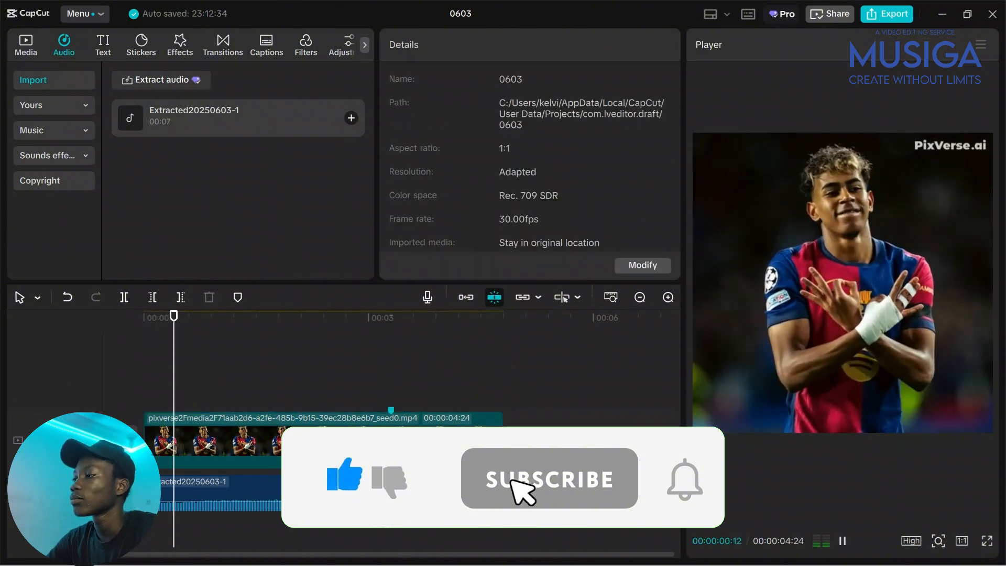